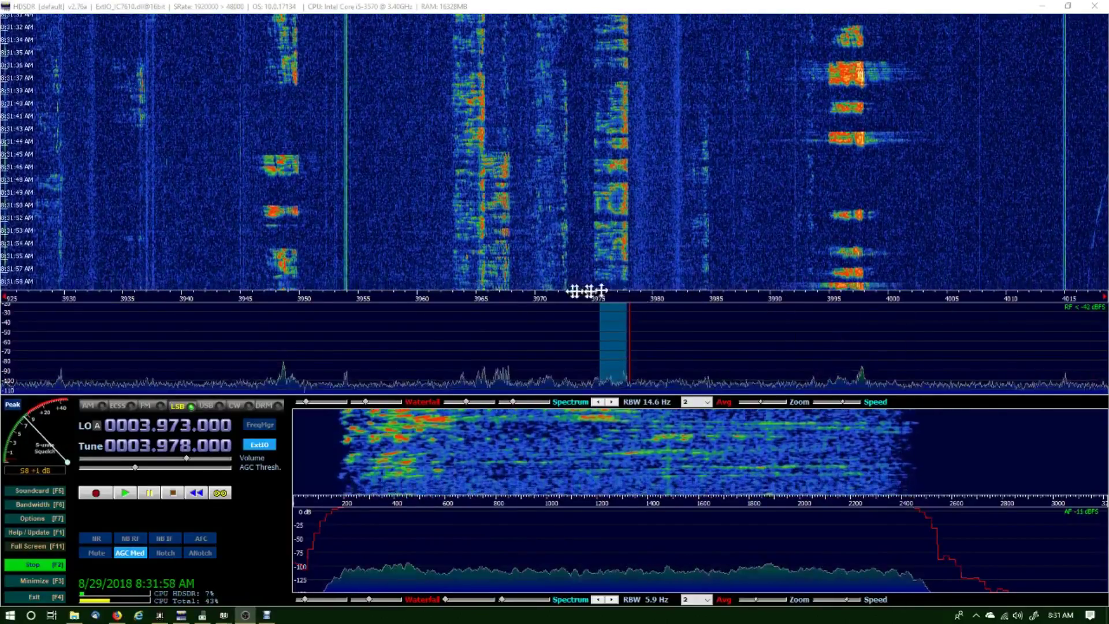
Tune to the strong 80 m signal at 3.998 MHz and mute the receiver audio
click(865, 324)
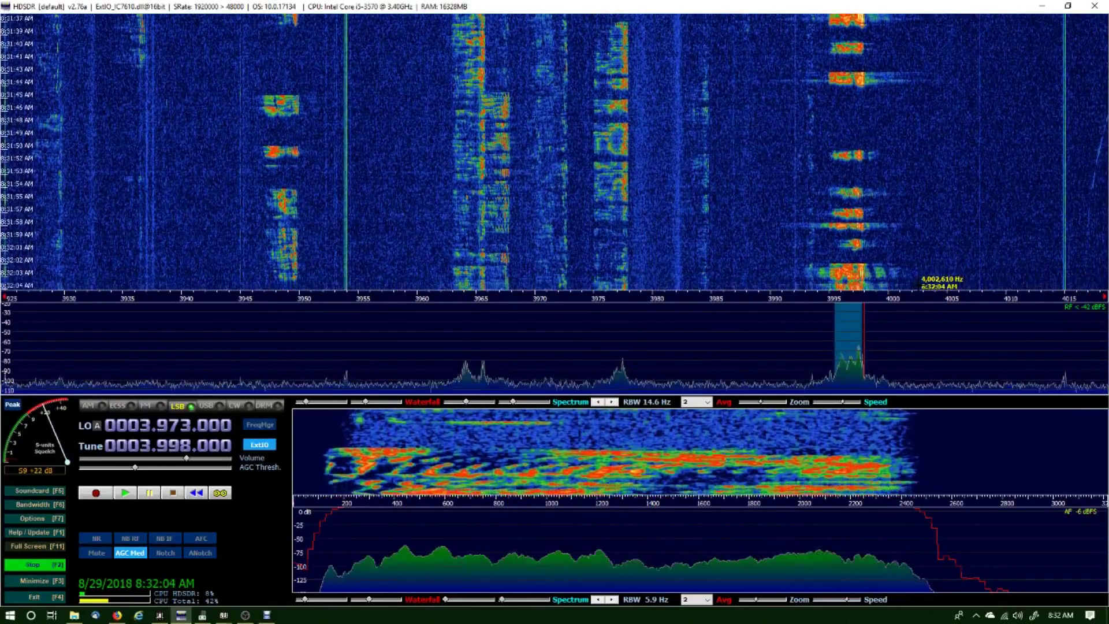
click(102, 553)
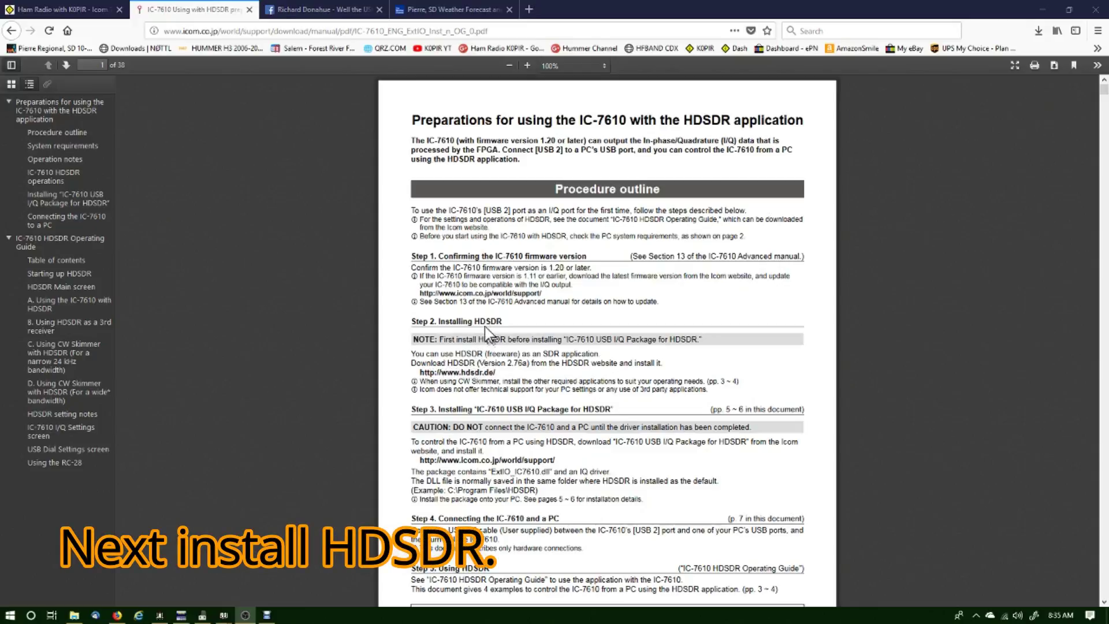
Scroll the guide to read Step 2 (install HDSDR) and Step 3 (IC-7610 USB I/Q Package)
scroll(489, 329, down, 1)
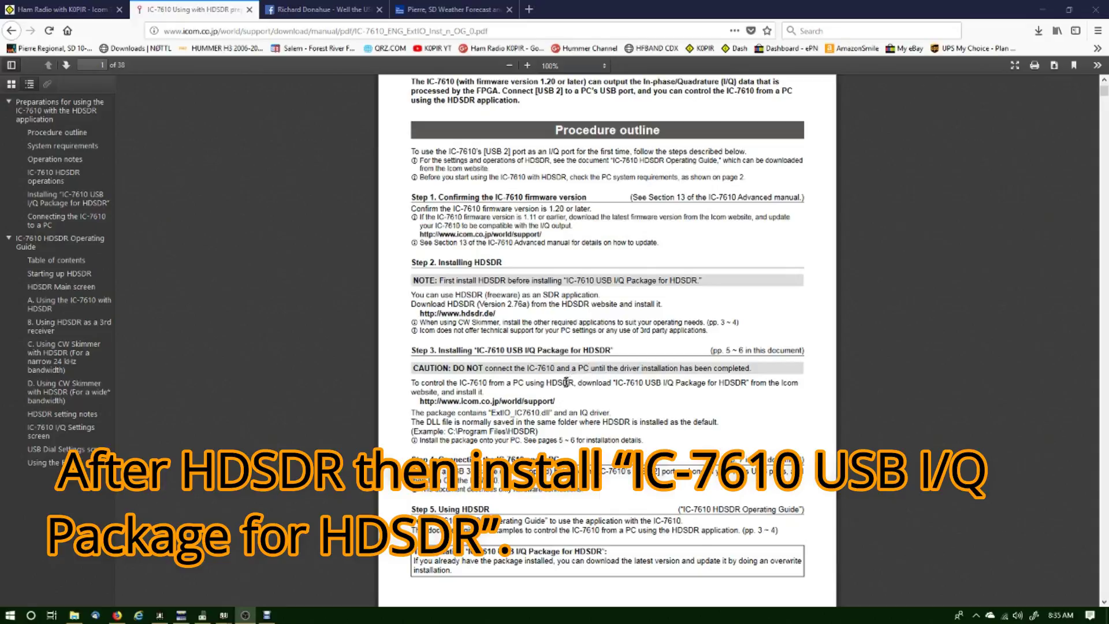
scroll(565, 383, down, 2)
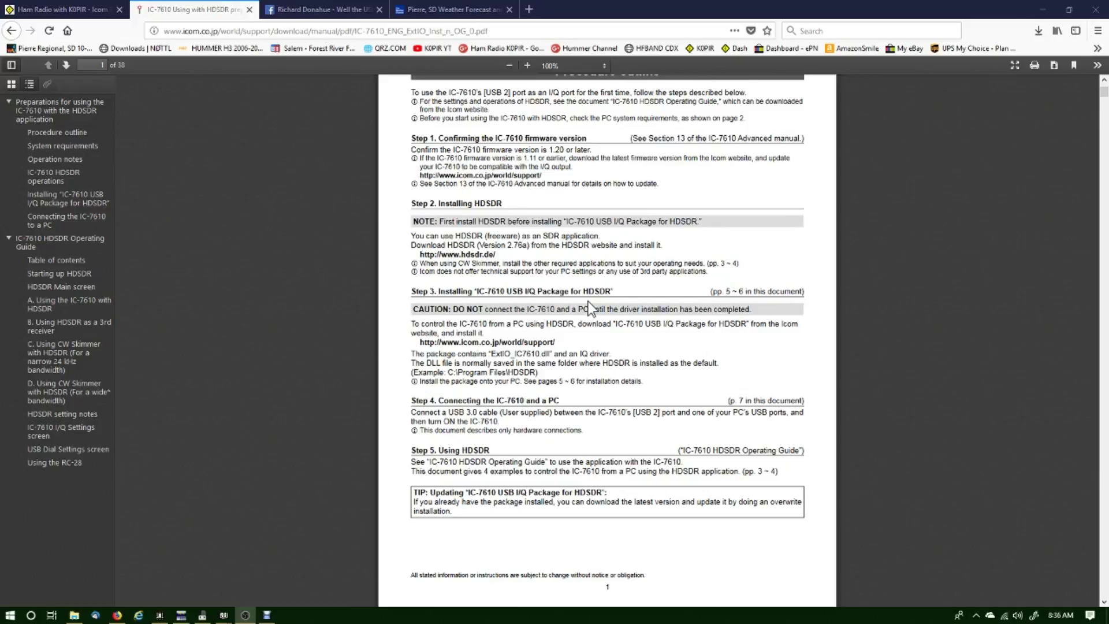
Scroll the guide through page 2 to page 3, IC-7610 HDSDR operations
scroll(588, 302, down, 5)
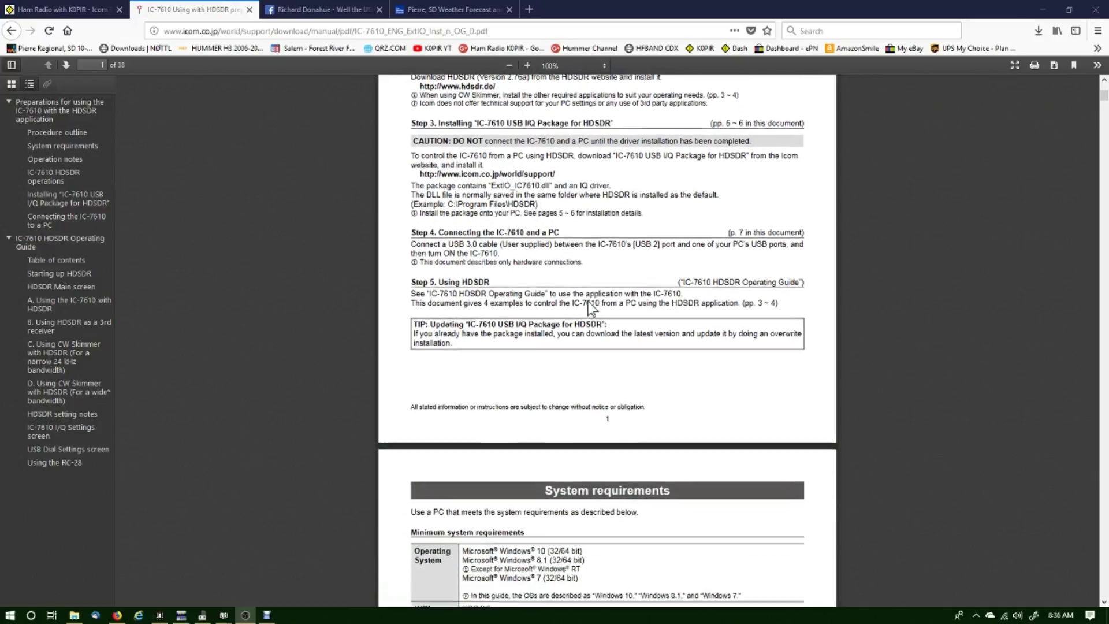
scroll(588, 301, down, 6)
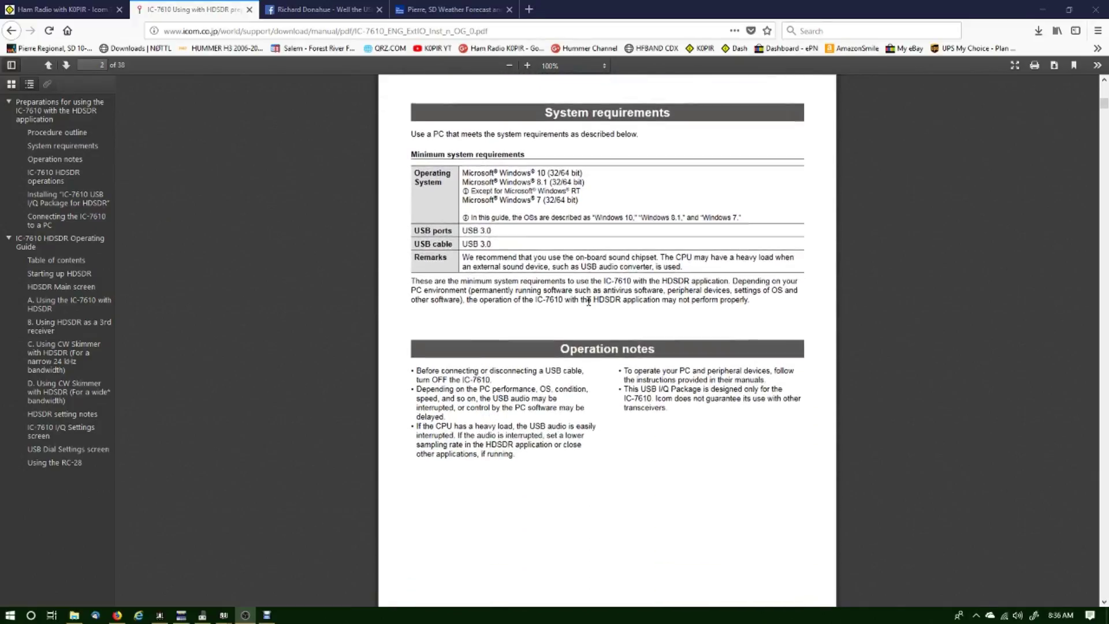
scroll(589, 301, down, 7)
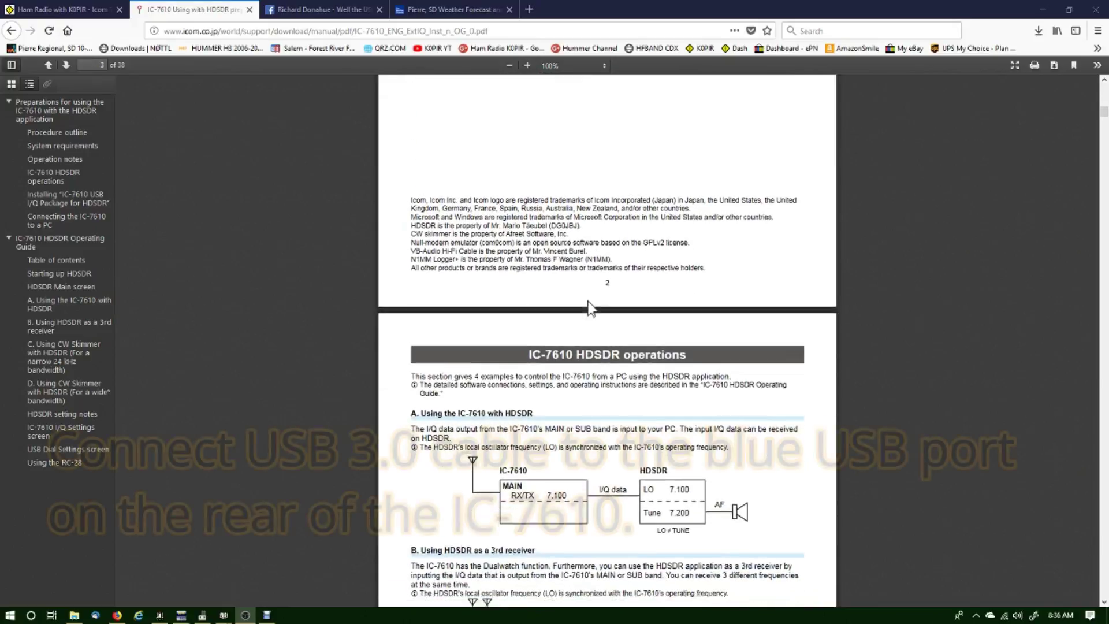
scroll(589, 307, down, 2)
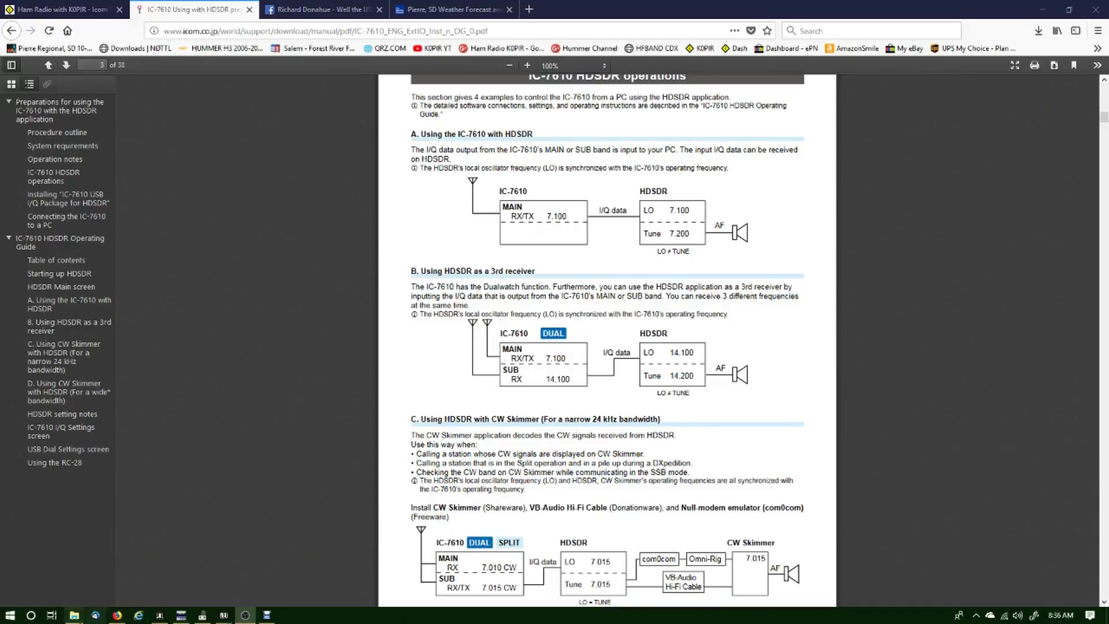
Open Device Manager, expand Universal Serial Bus controllers to find the IC-7610 I/Q OUT Port, then minimize it
click(31, 615)
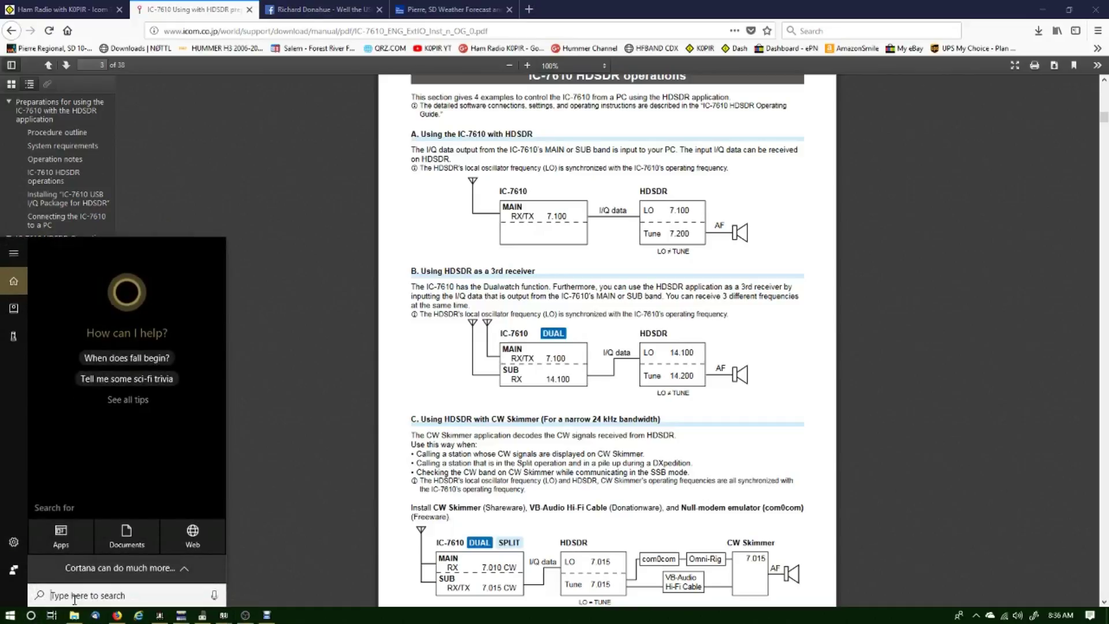
text(device)
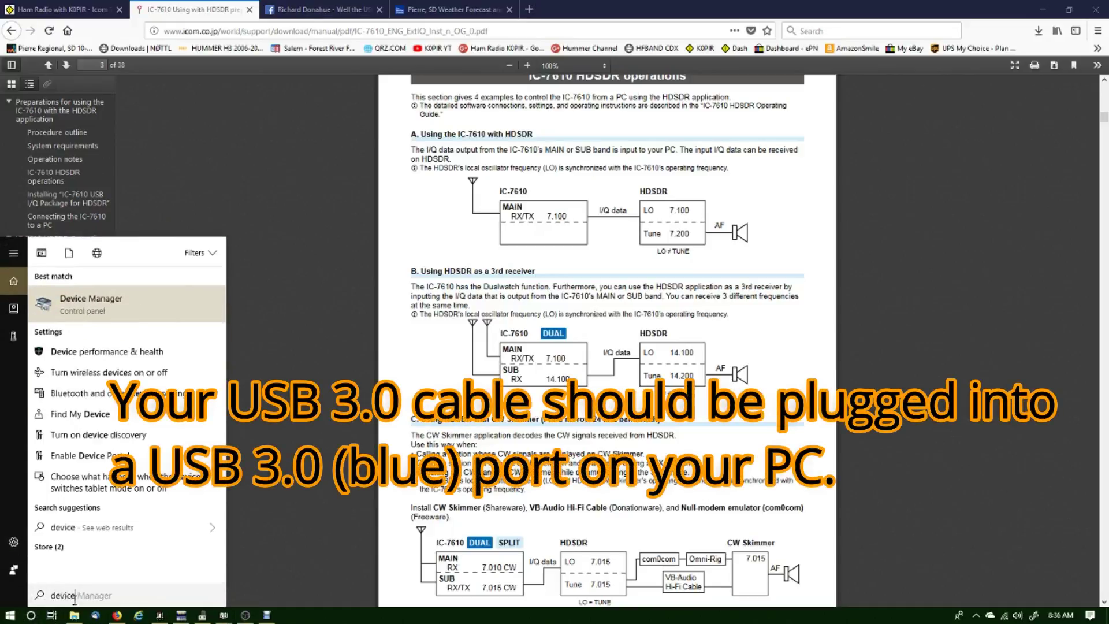
click(96, 310)
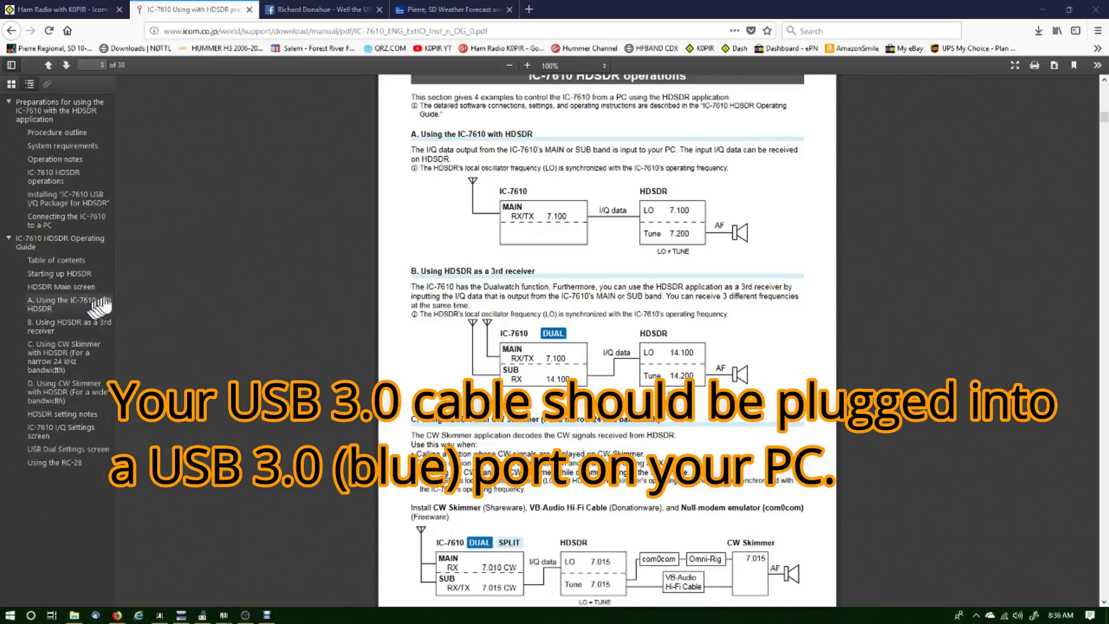
scroll(115, 266, down, 1)
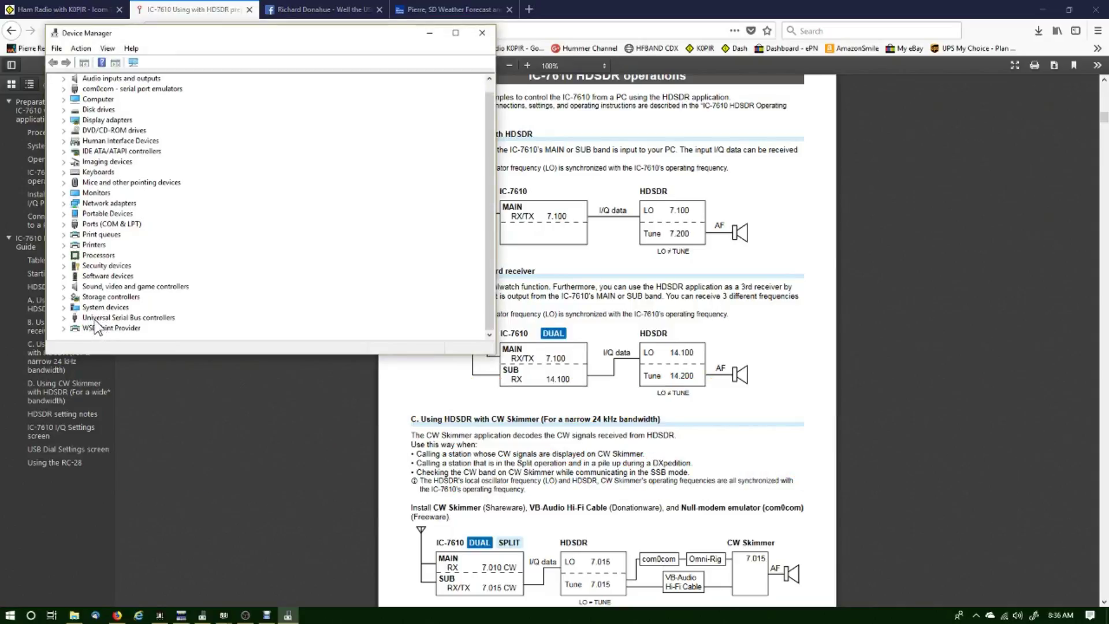
double_click(96, 319)
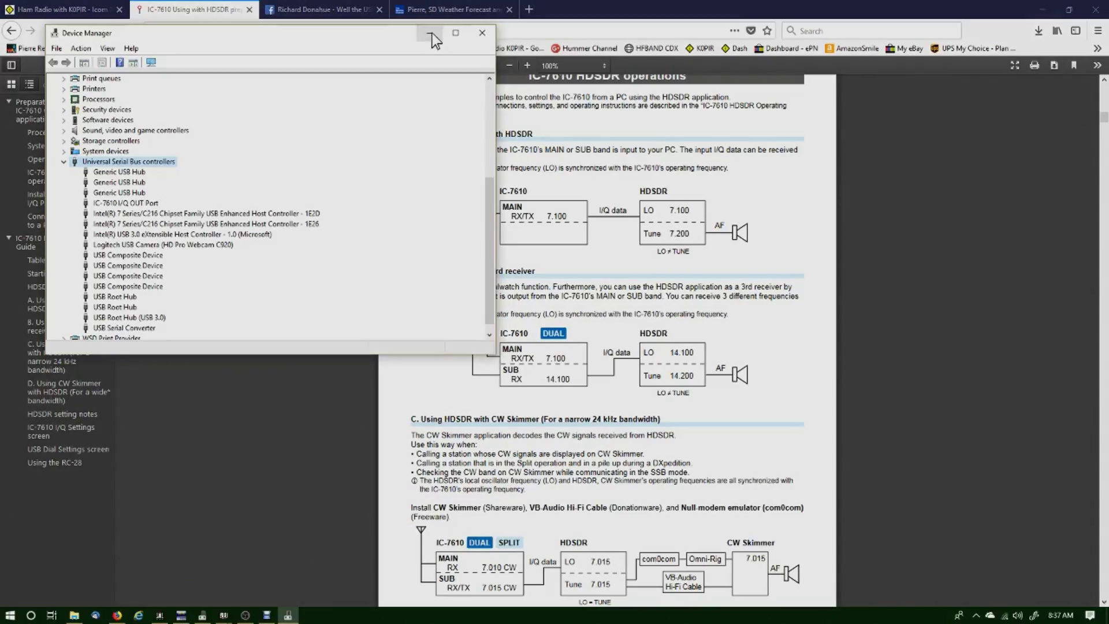
click(431, 39)
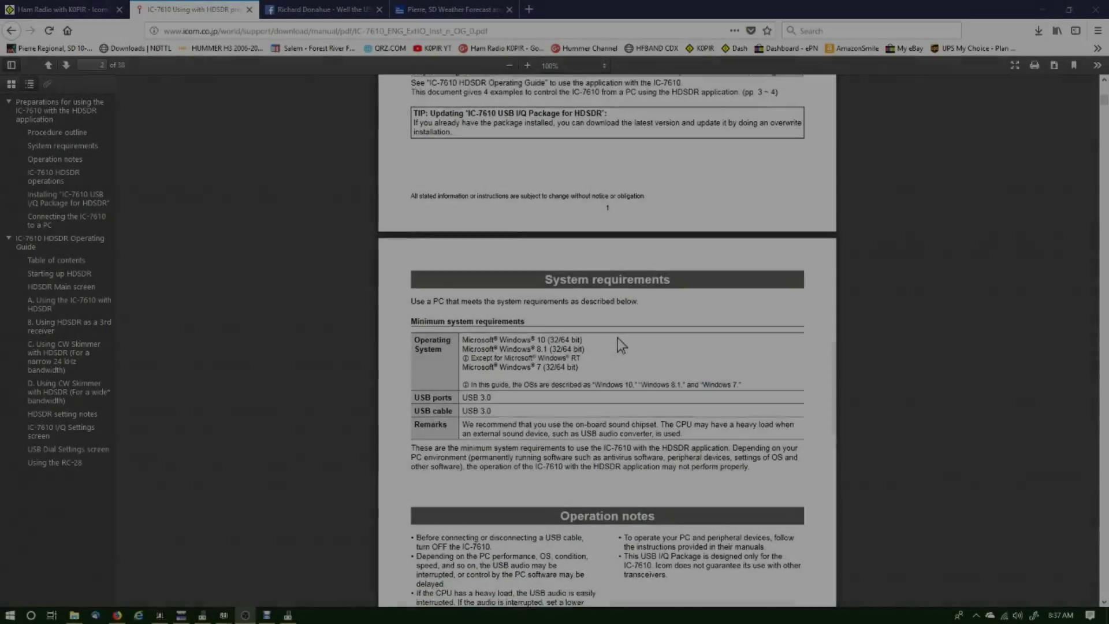
Scroll the guide from page 2 to page 4's Installing IC-7610 USB I/Q Package section
scroll(562, 263, down, 2)
scroll(605, 250, down, 5)
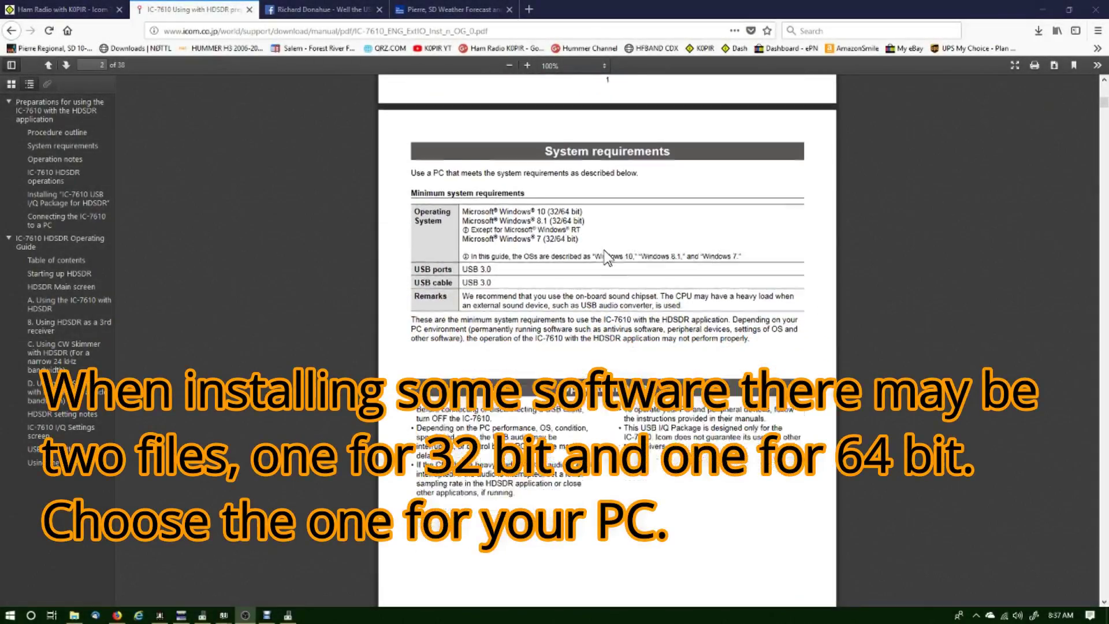
scroll(605, 250, down, 15)
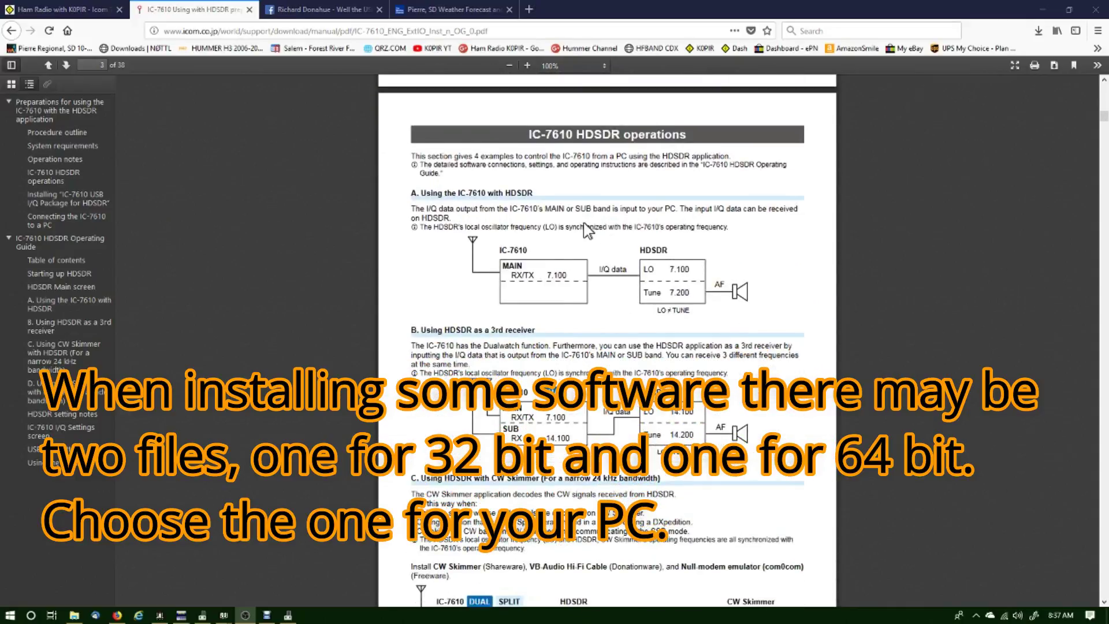
scroll(583, 223, down, 2)
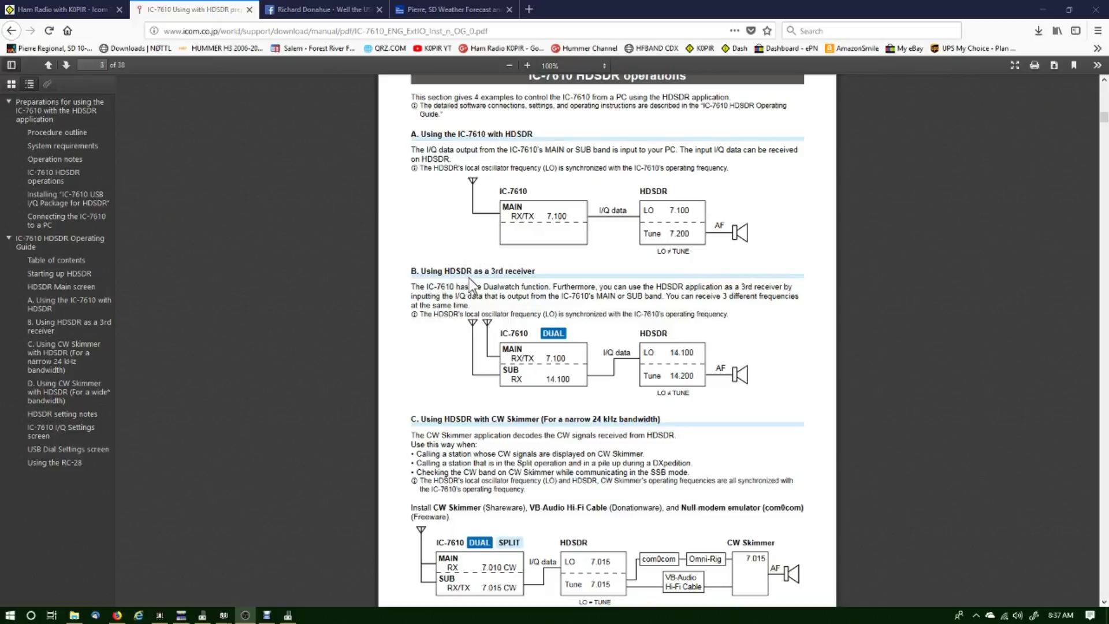
scroll(513, 278, down, 2)
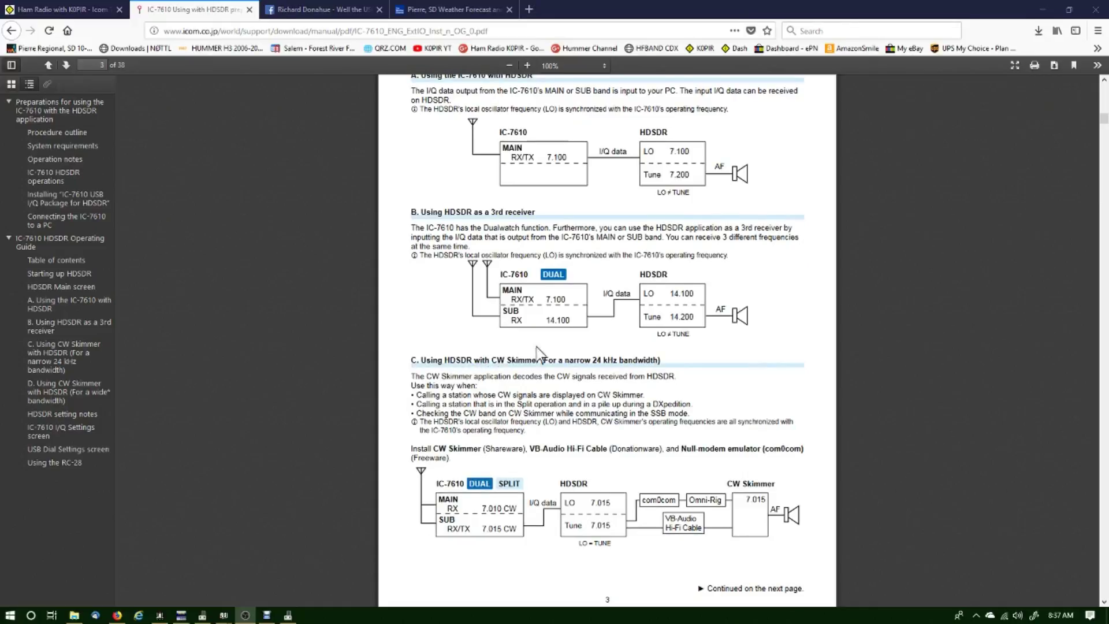
scroll(536, 347, down, 2)
scroll(536, 324, up, 4)
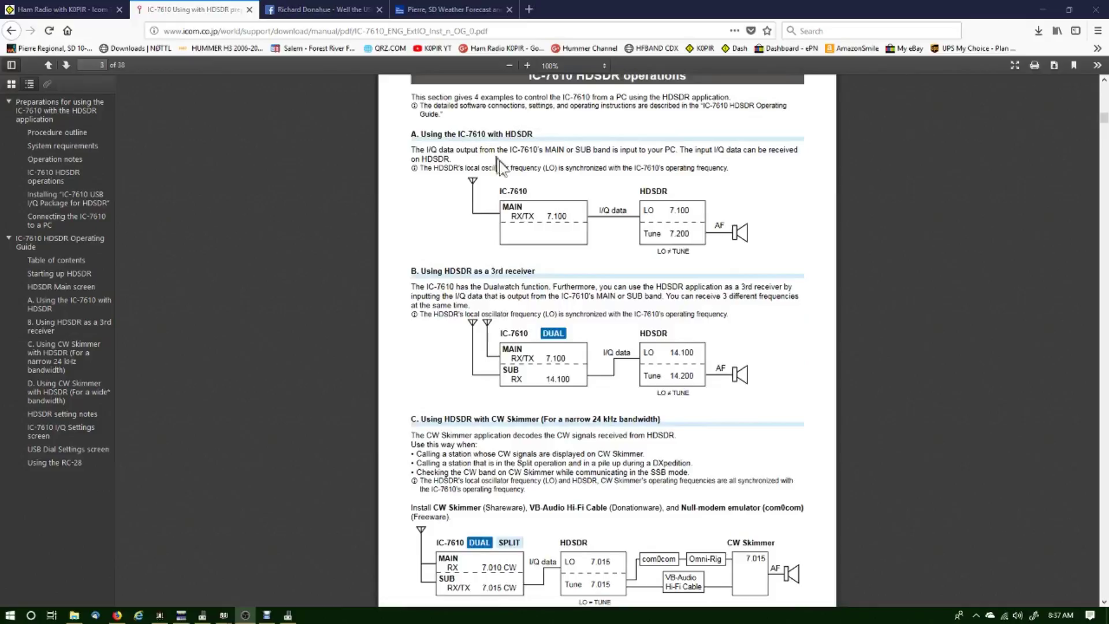
scroll(499, 164, down, 4)
scroll(503, 174, down, 3)
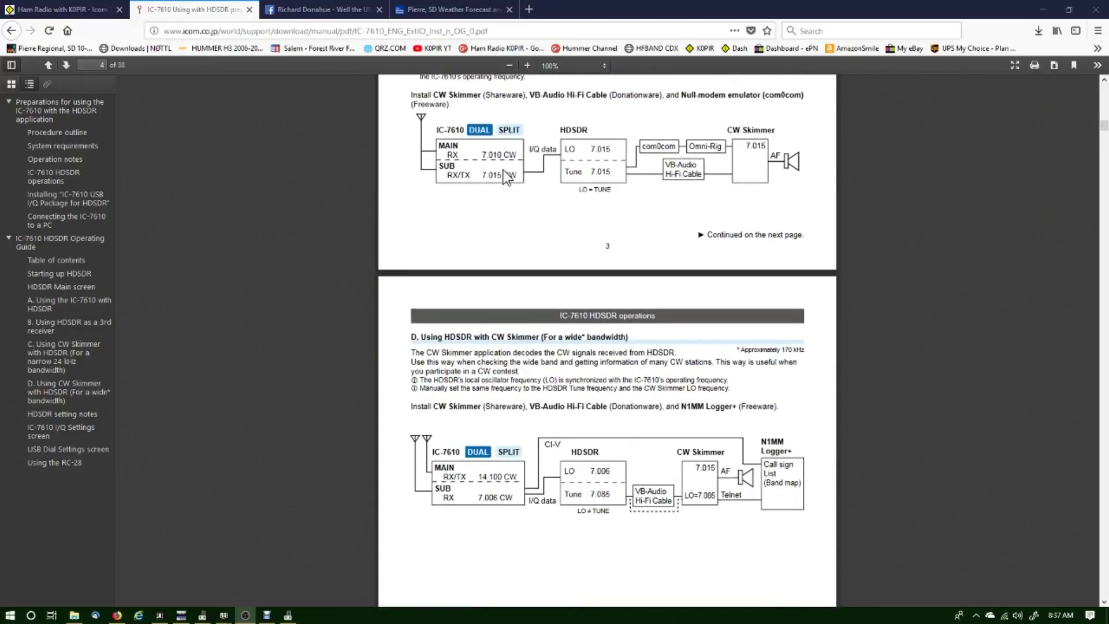
scroll(517, 260, down, 3)
scroll(511, 278, down, 6)
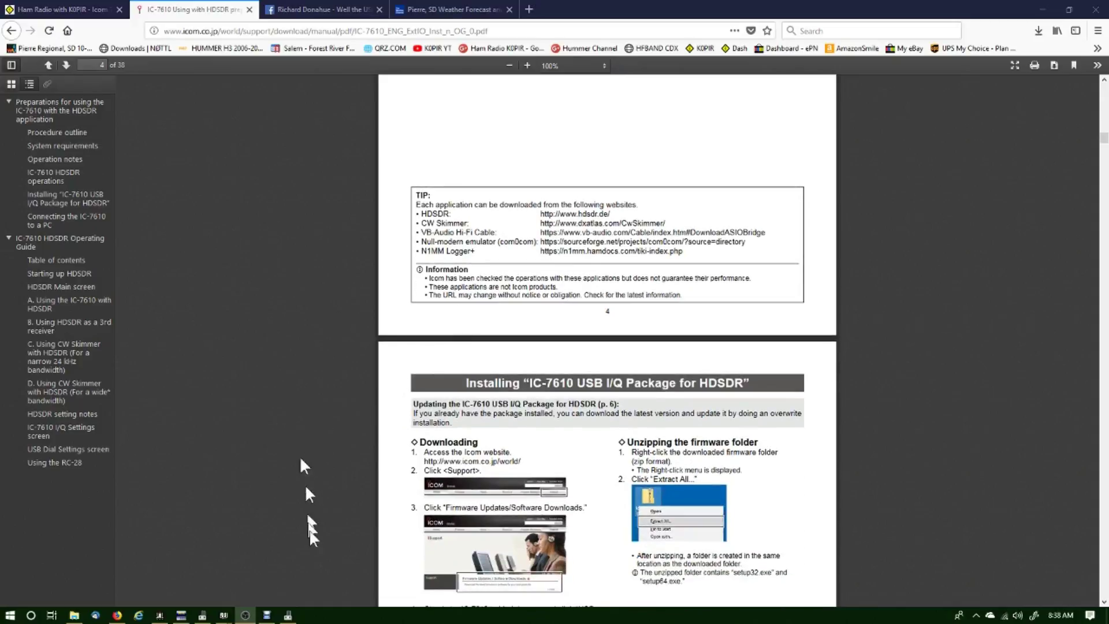
Restore Device Manager, select the IC-7610 I/Q OUT Port, then minimize it and Firefox to reveal HDSDR
click(287, 615)
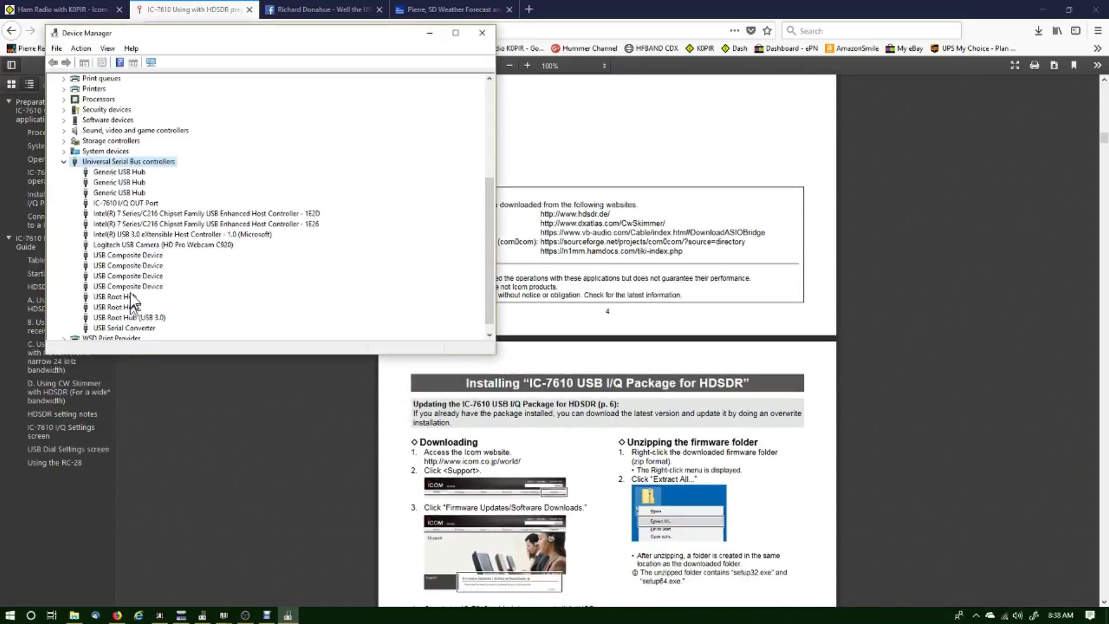
scroll(183, 289, down, 1)
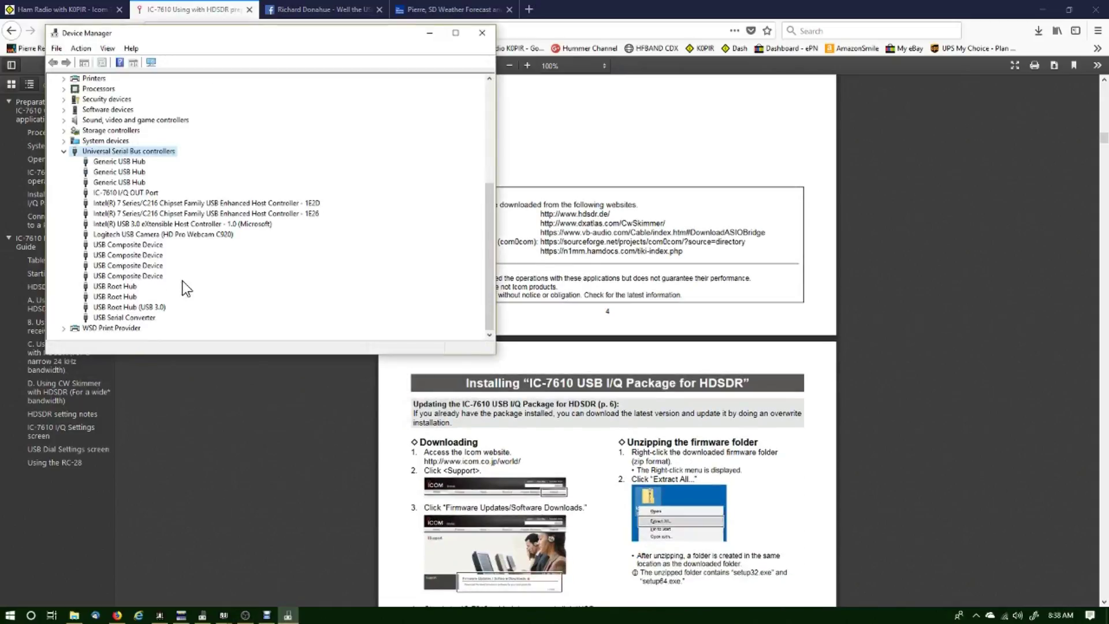
click(143, 193)
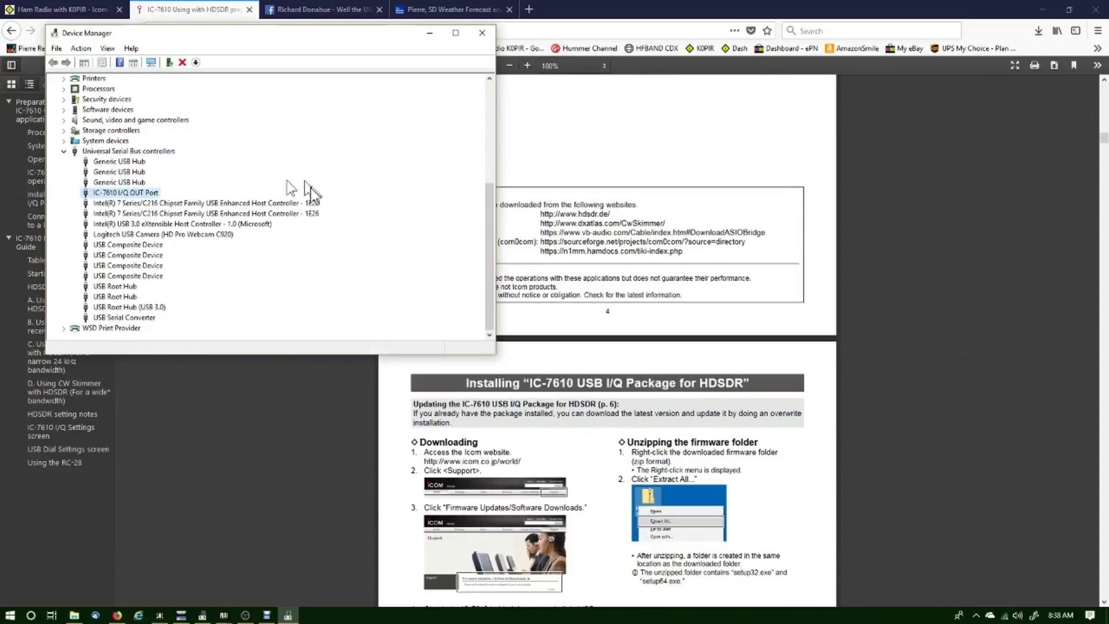
click(429, 33)
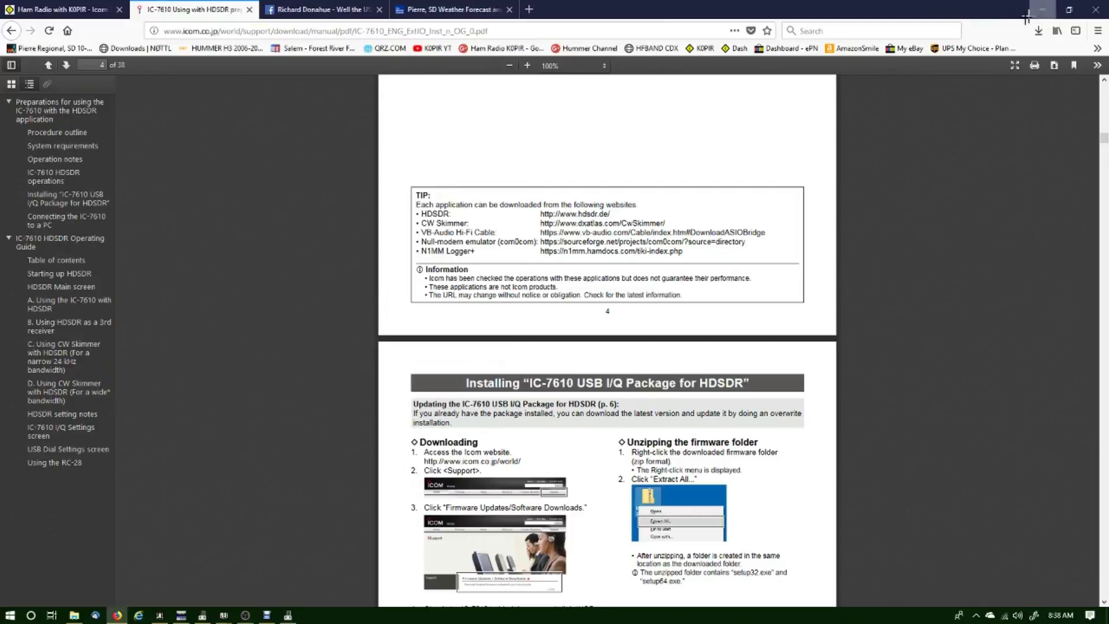
click(1043, 11)
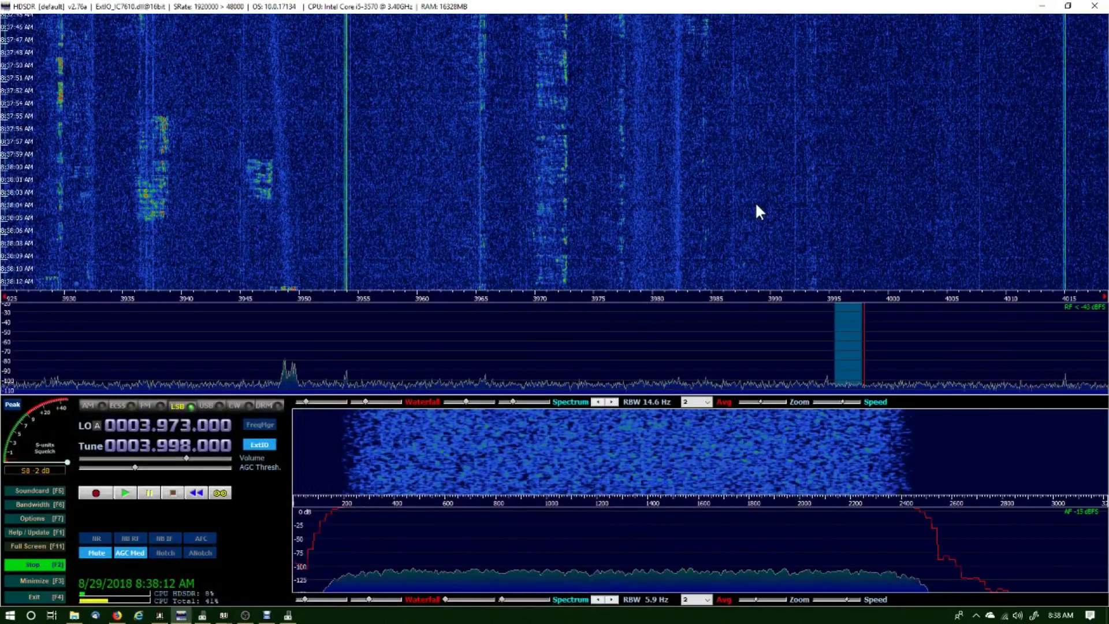
Hide and restore HDSDR, then start and stop the IC-7610 I/Q reception
key(F3)
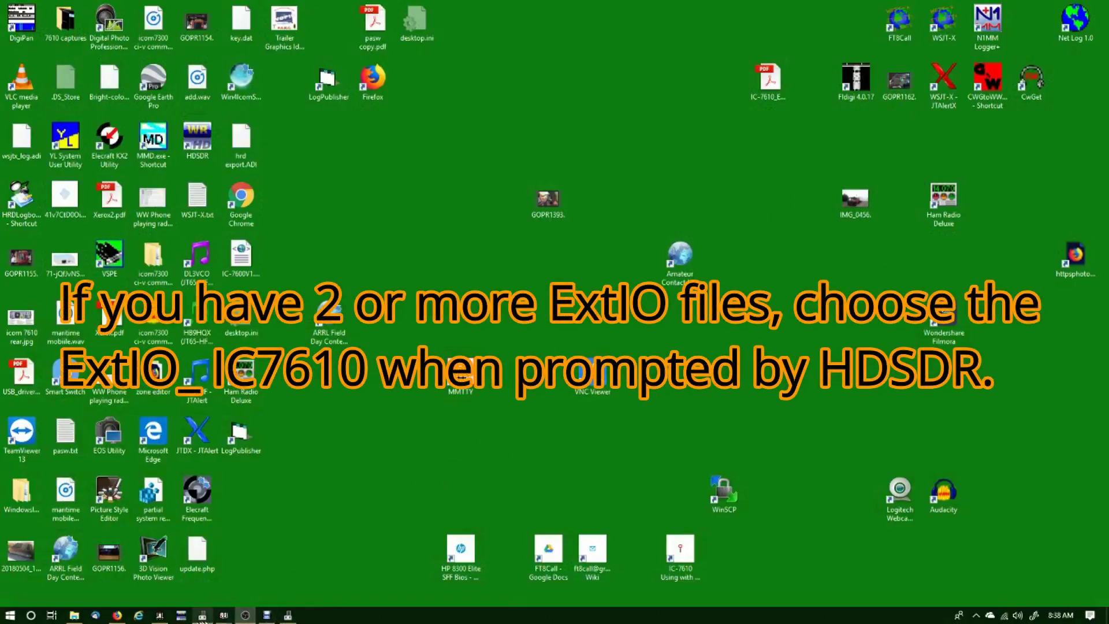
click(181, 617)
click(55, 565)
click(56, 565)
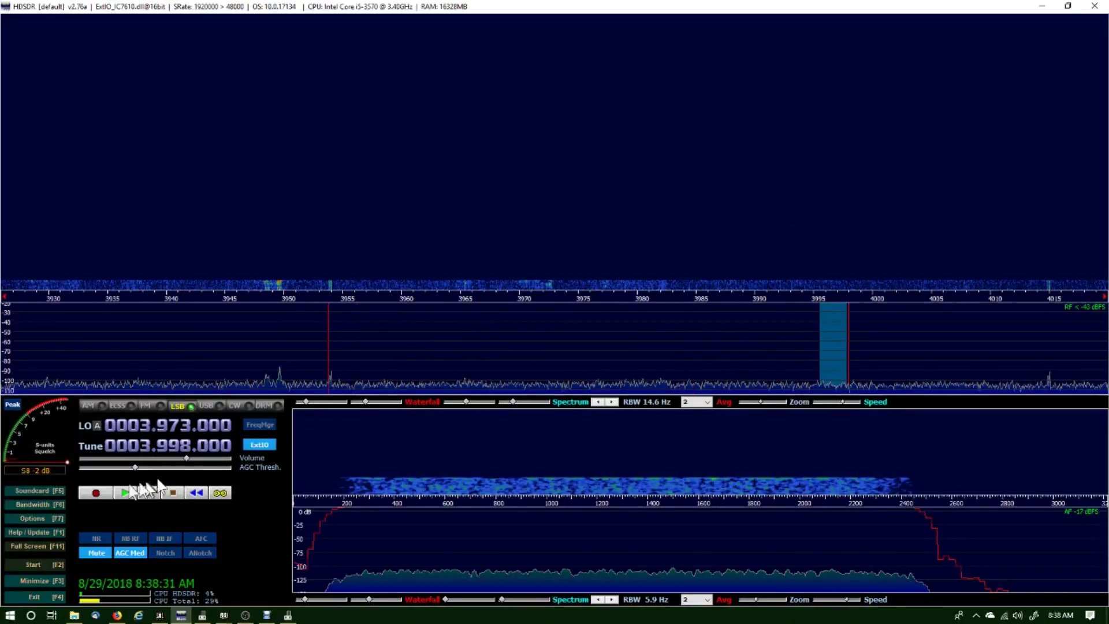
click(53, 519)
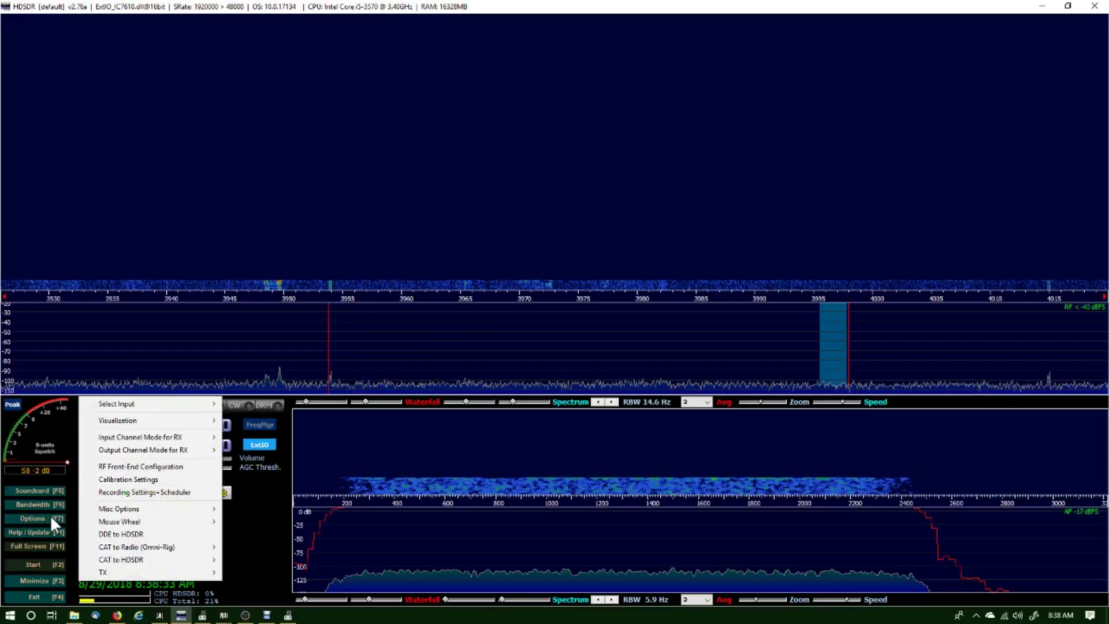
mouse_move(92, 573)
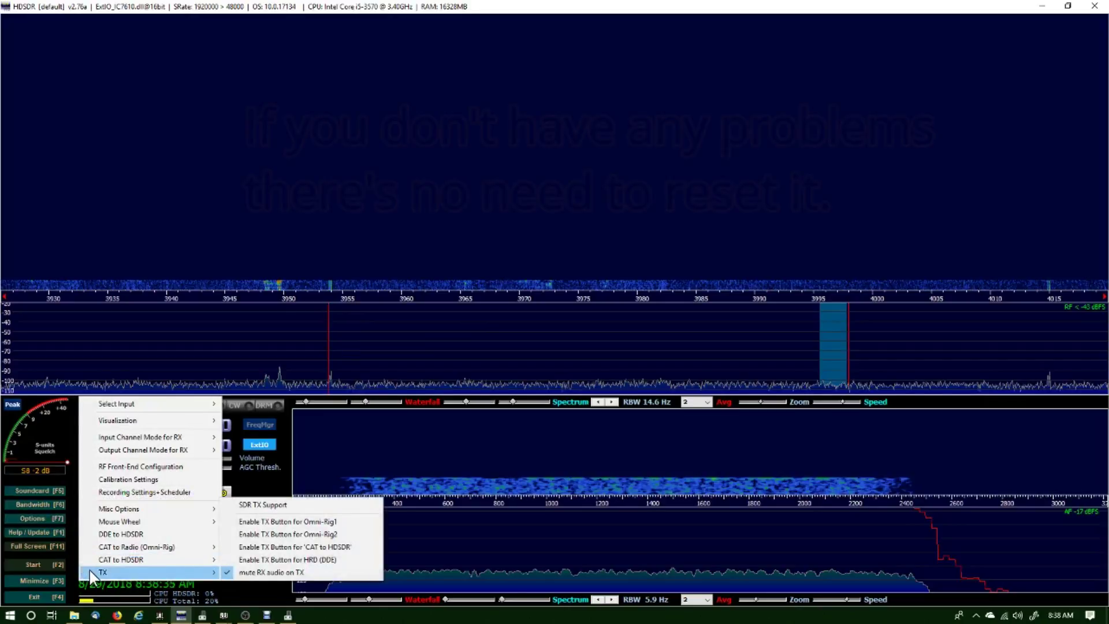
mouse_move(104, 510)
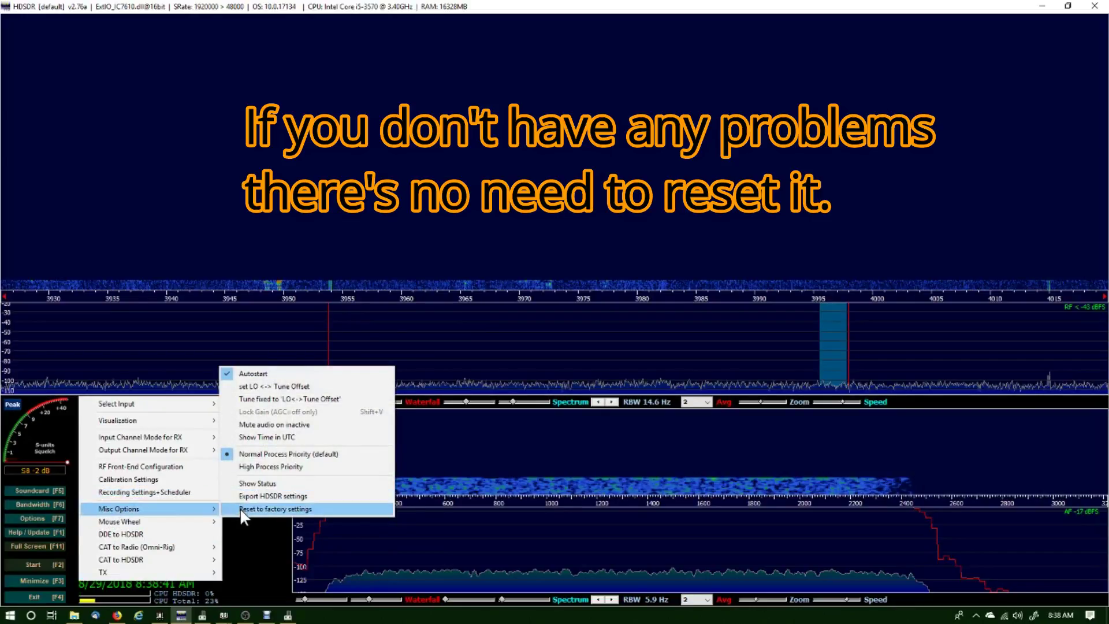
click(248, 548)
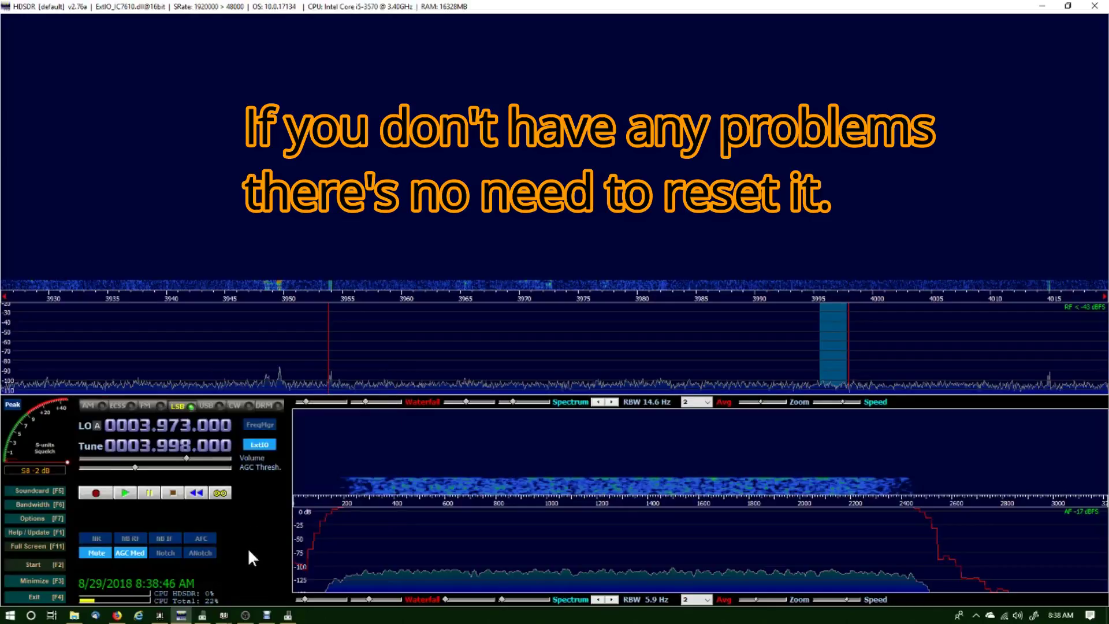
click(255, 448)
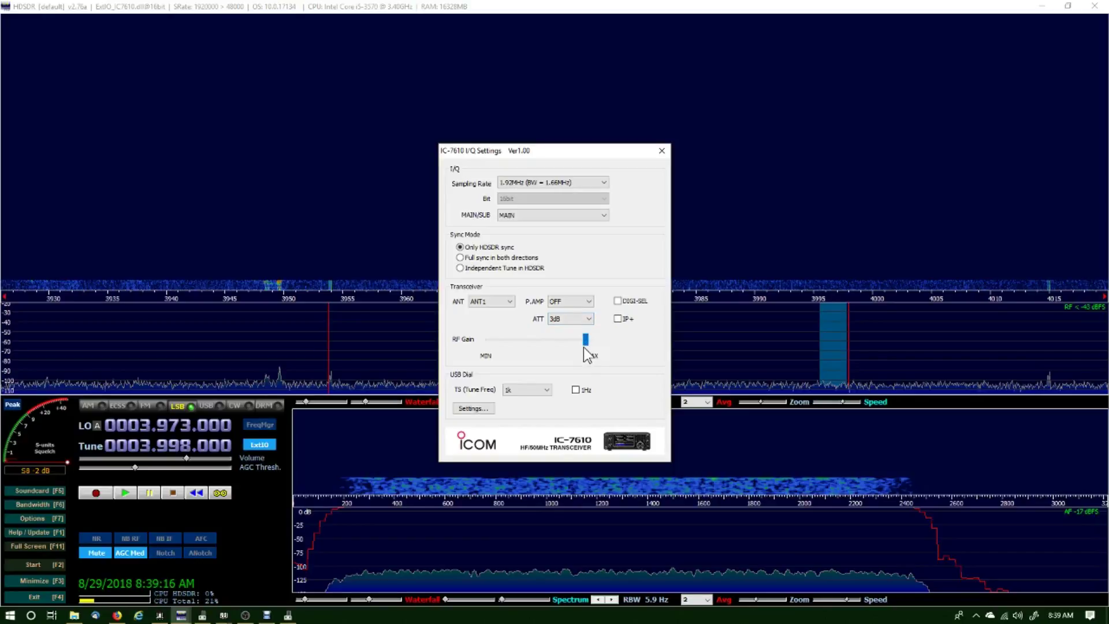
click(661, 152)
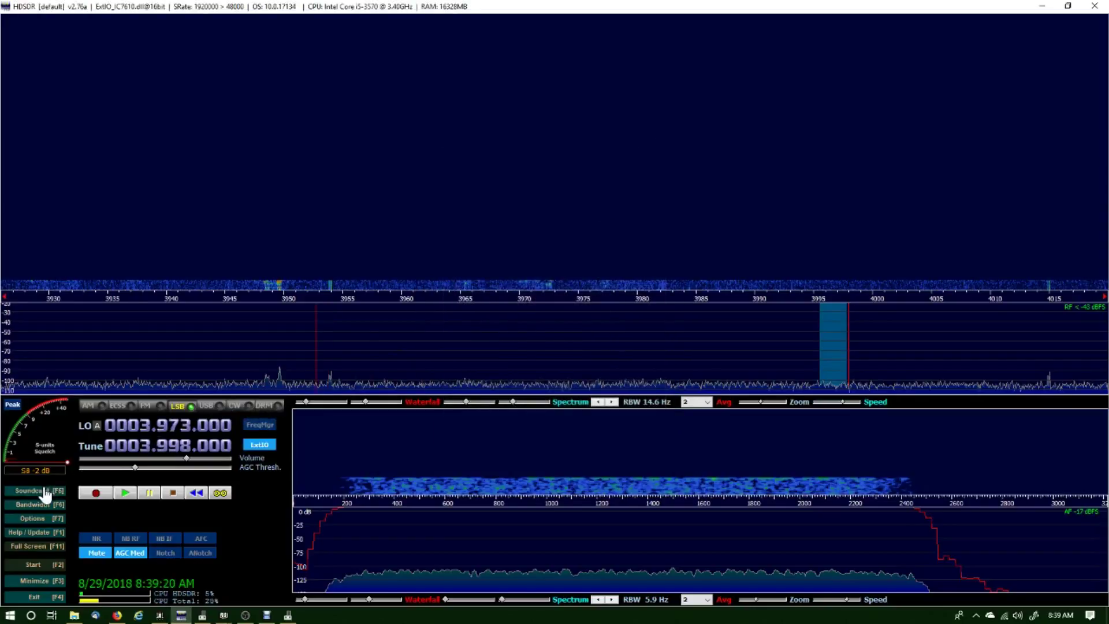
click(44, 493)
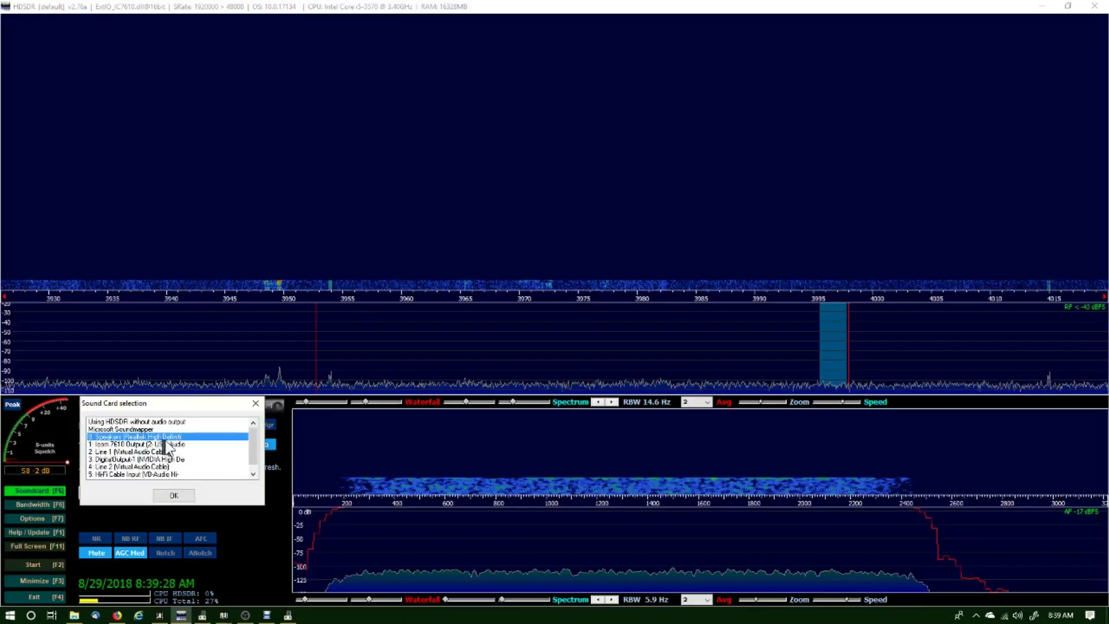
click(176, 496)
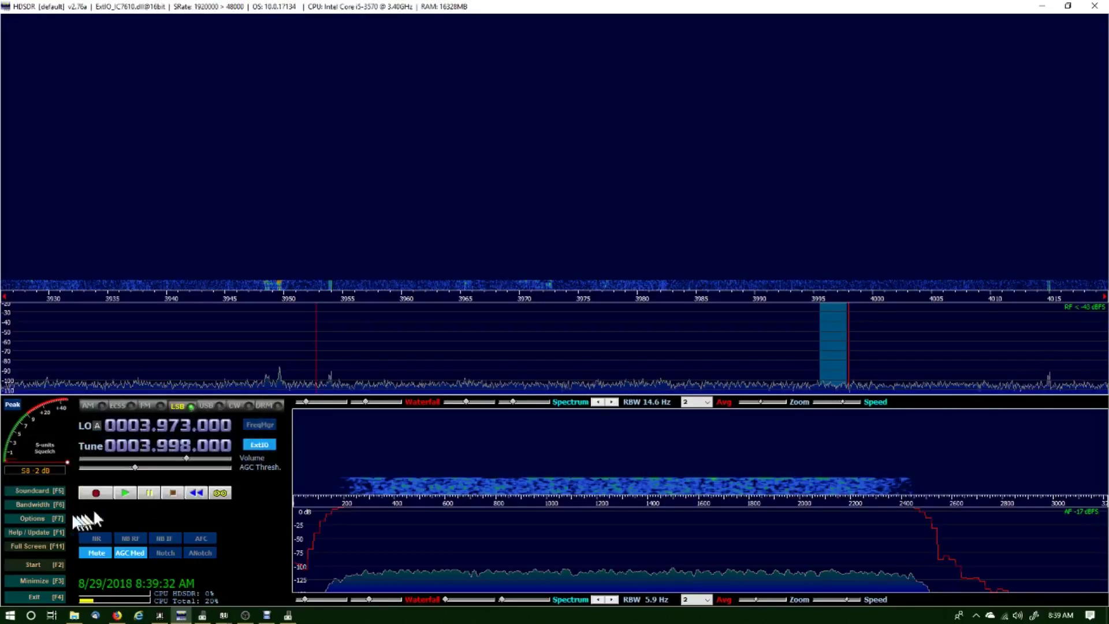
Check the Bandwidth [F6] sampling rates, then view the CAT to Radio (Omni-Rig) sync options
click(55, 506)
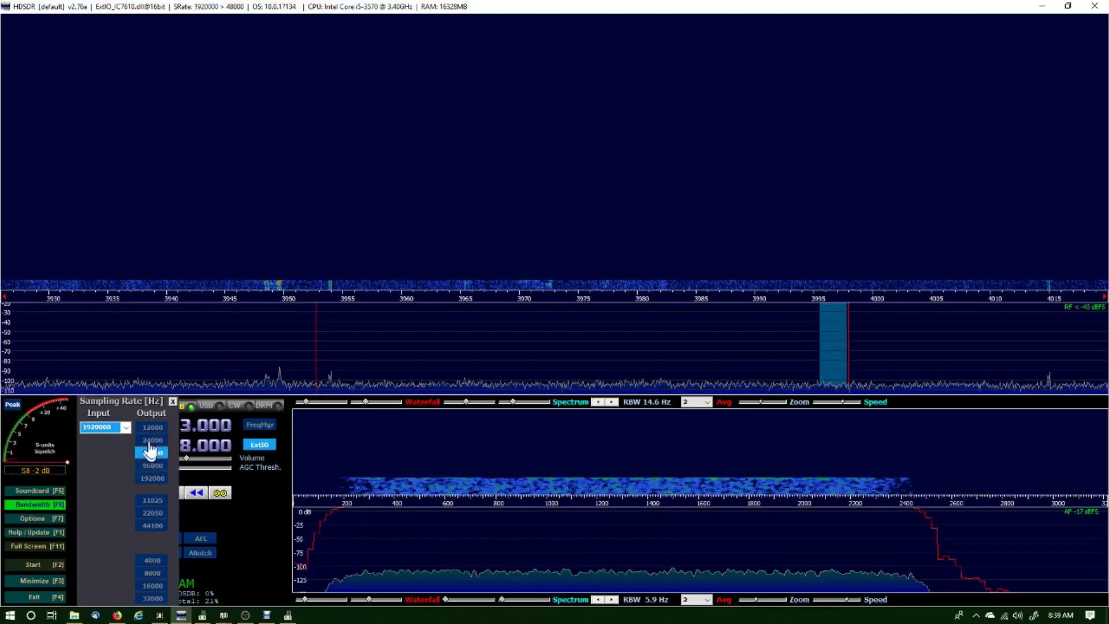
click(172, 401)
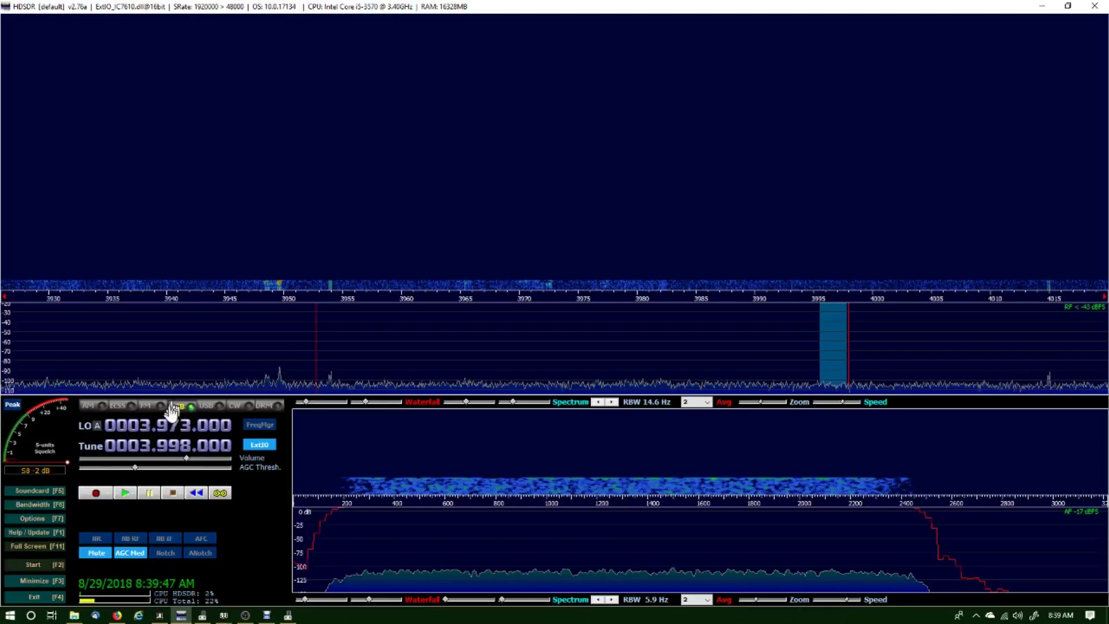
click(49, 520)
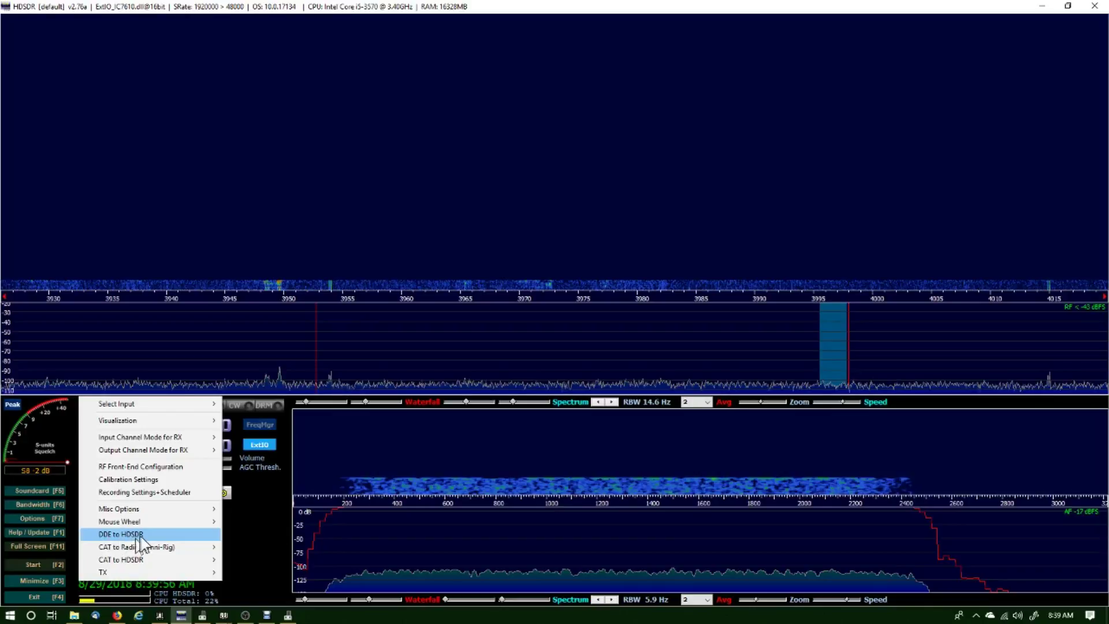
mouse_move(130, 551)
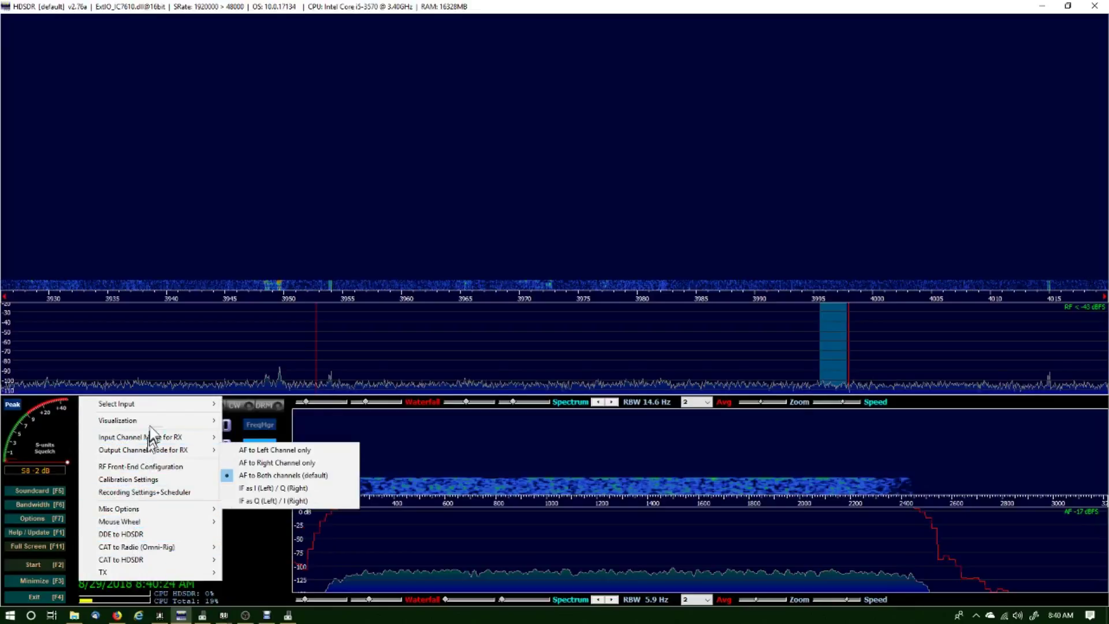
Review the RX input and channel mode options, then check RF Front-End Configuration at its default
mouse_move(152, 404)
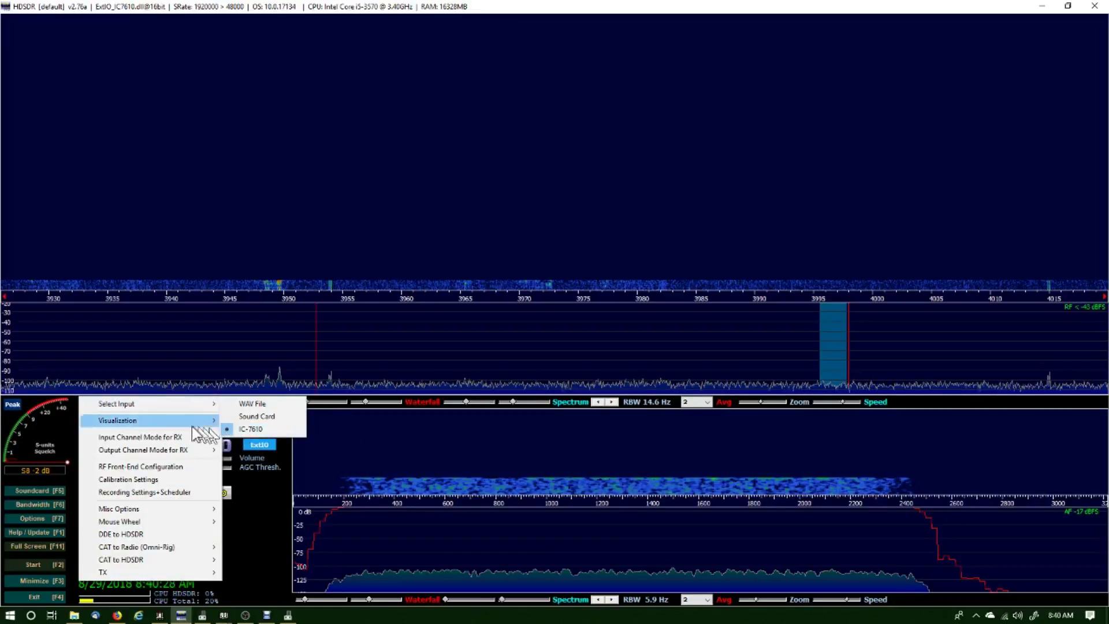
mouse_move(182, 440)
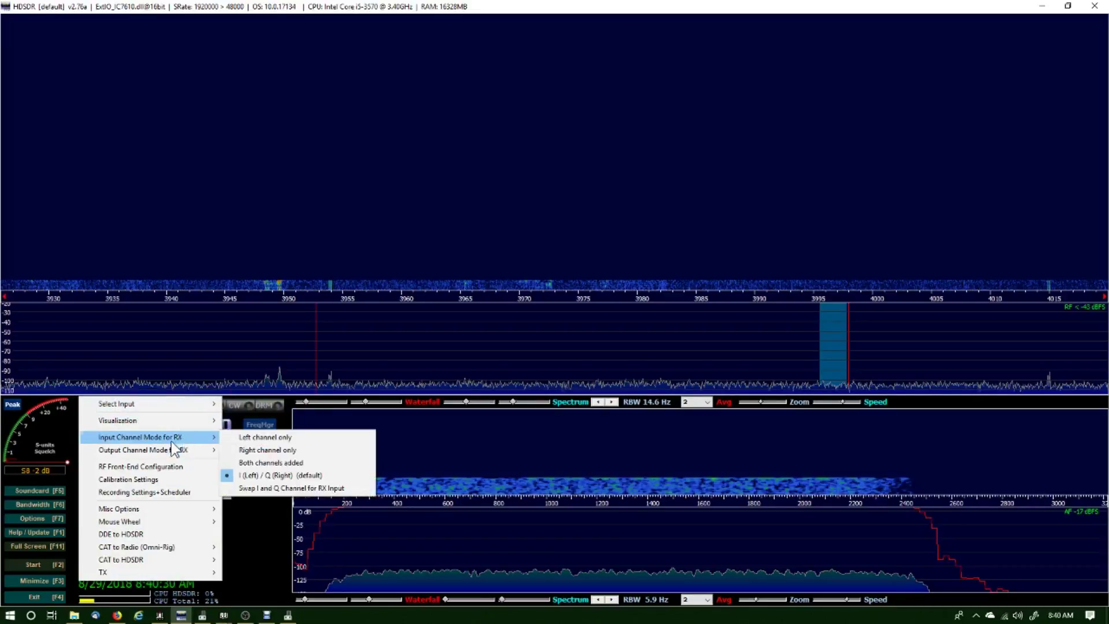
mouse_move(149, 451)
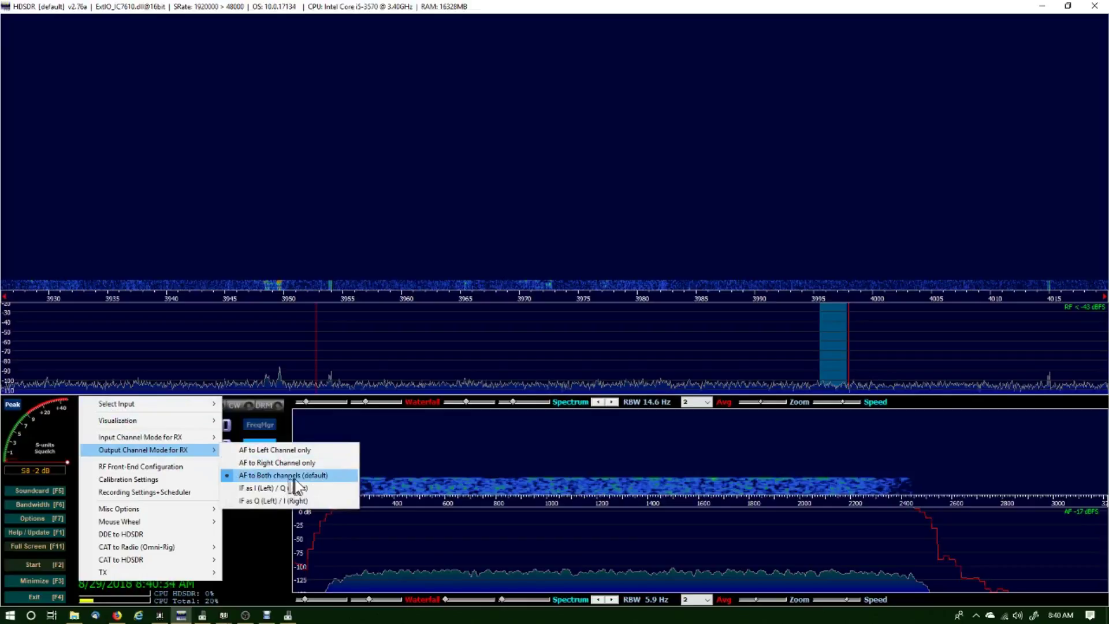
mouse_move(201, 440)
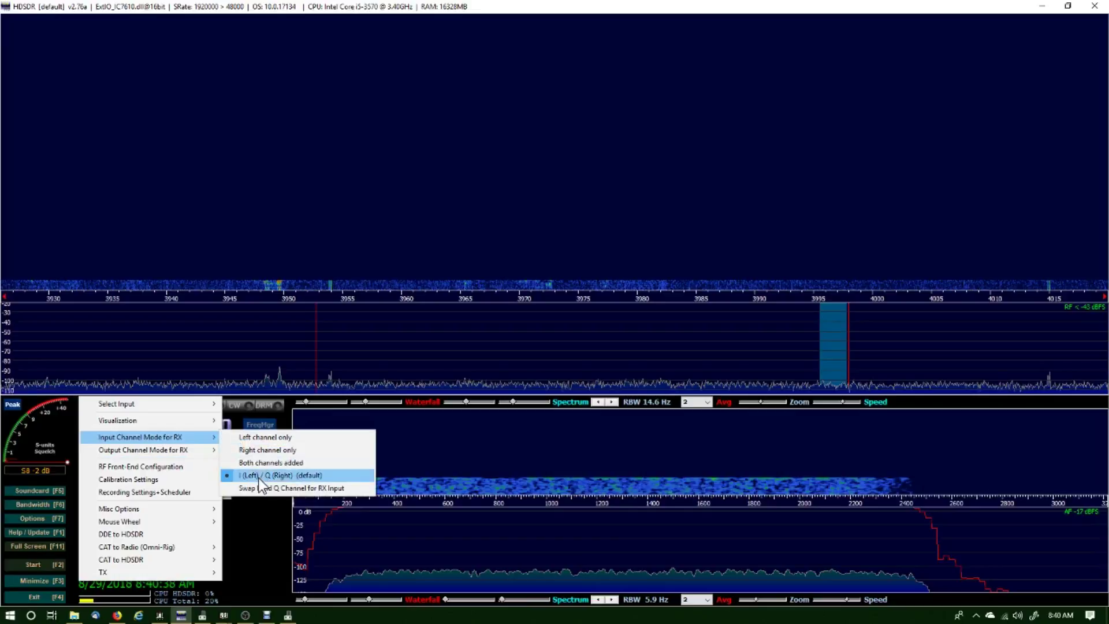
click(182, 466)
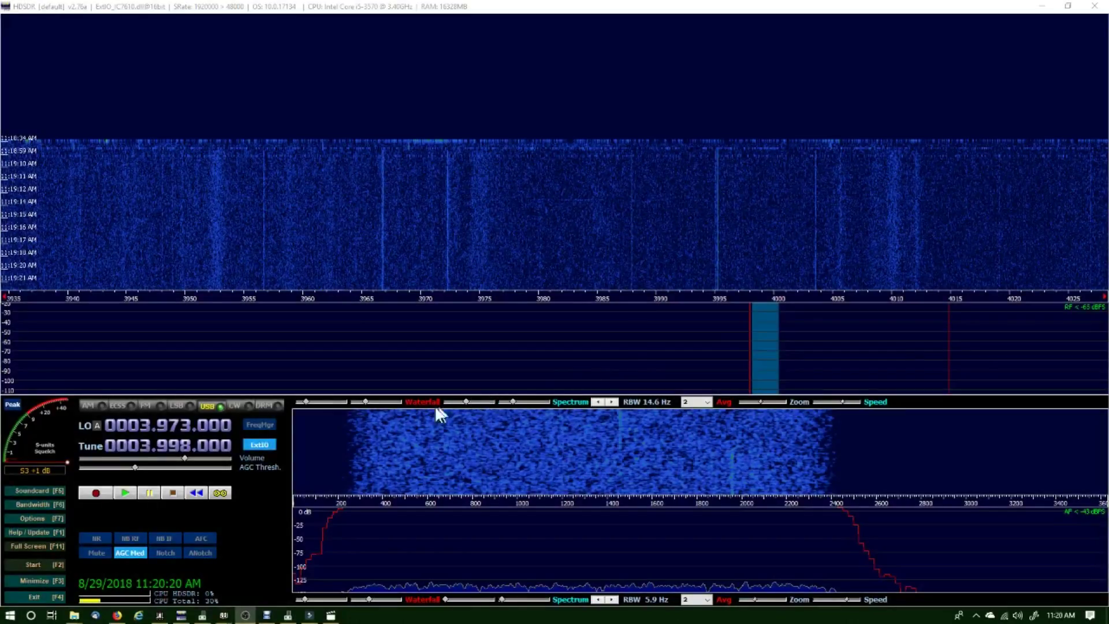
View Misc Options, then check Mouse Wheel settings: Direction Inverted, Mode Tune
click(19, 523)
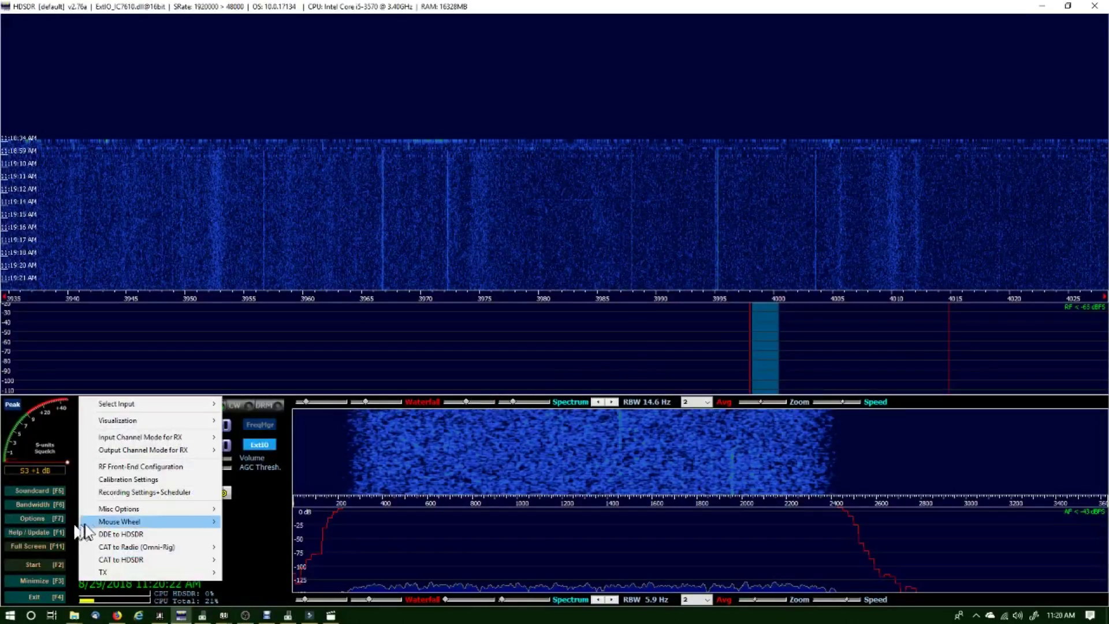
mouse_move(103, 511)
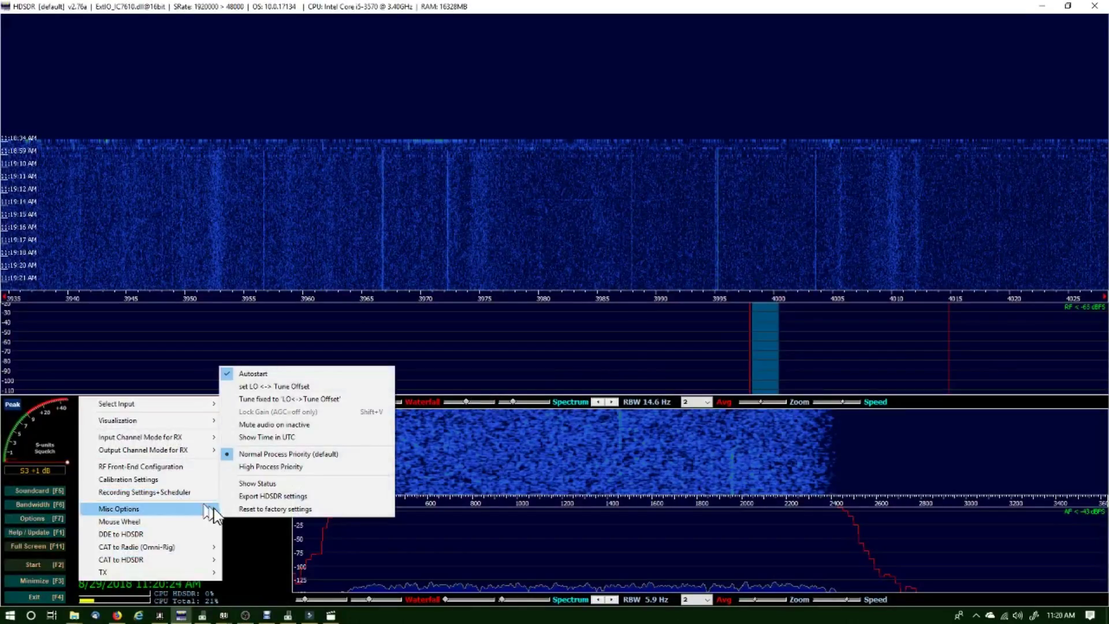
click(215, 510)
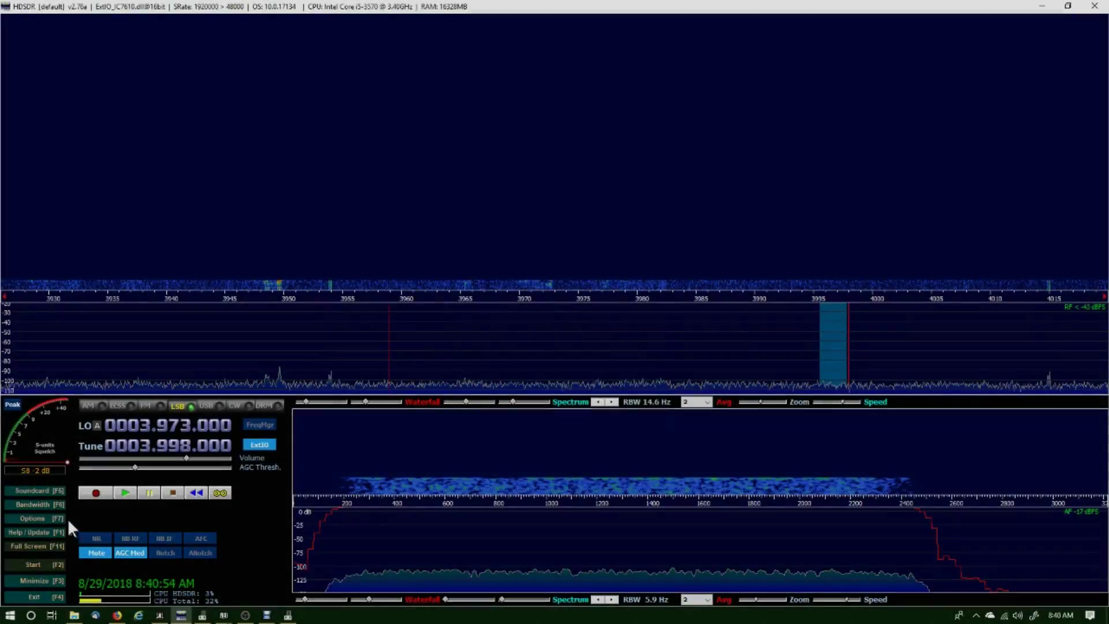
click(51, 516)
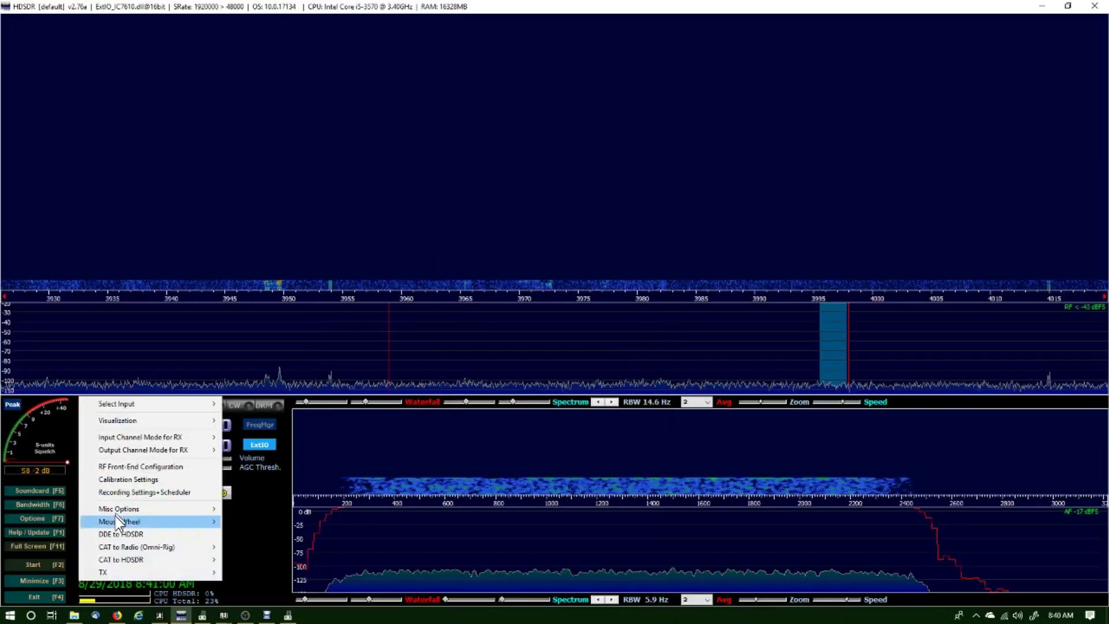
mouse_move(119, 522)
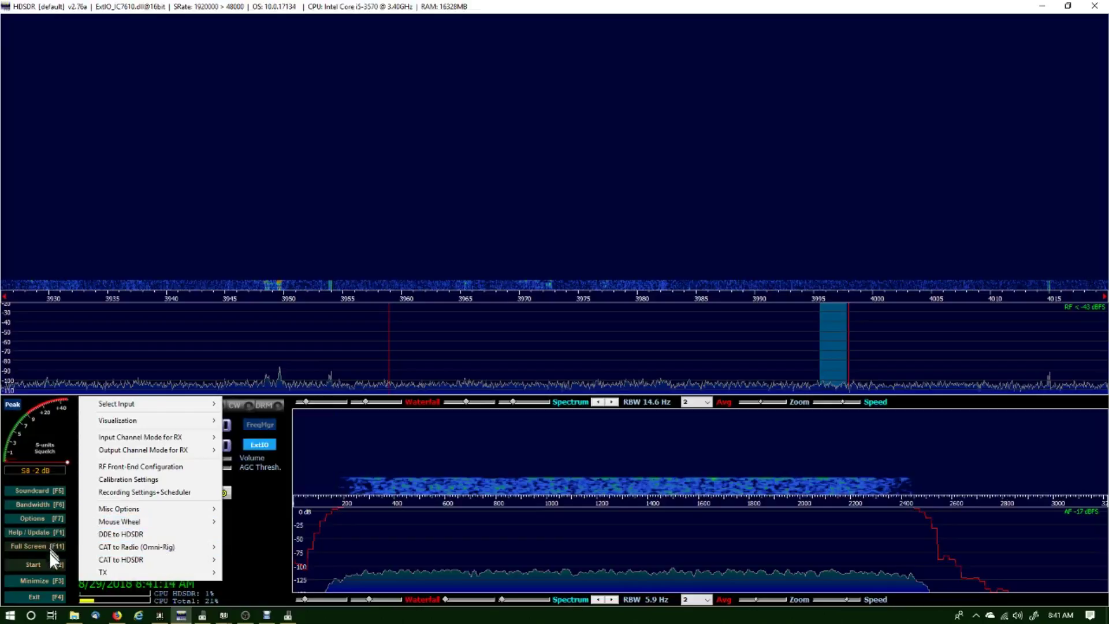
Close the Options list and start live I/Q reception from the IC-7610 via ExtIO
click(261, 535)
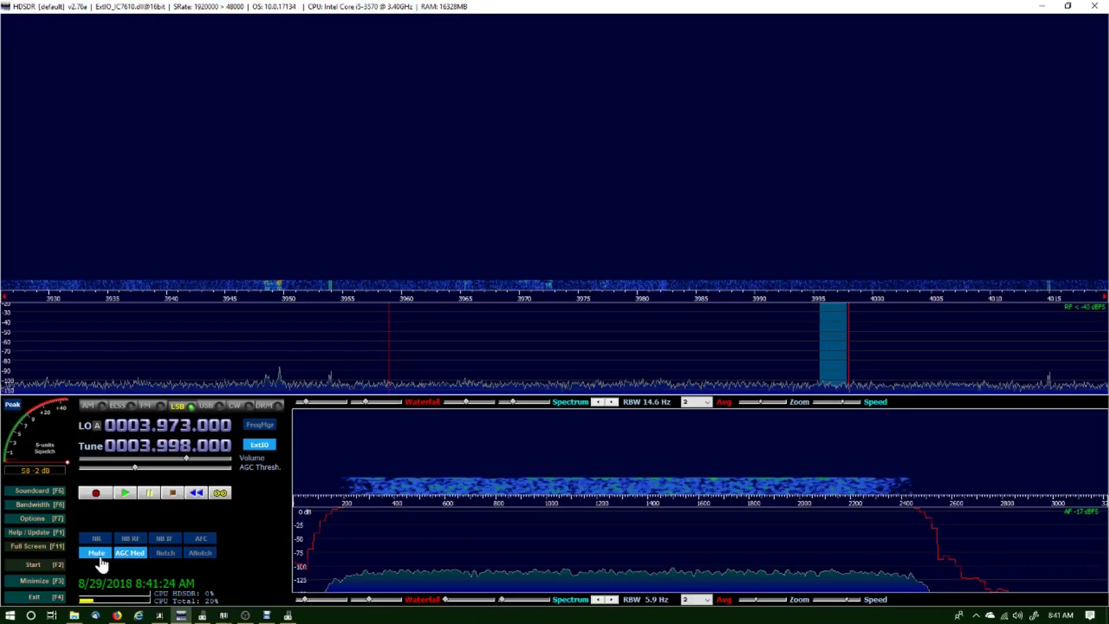
click(38, 569)
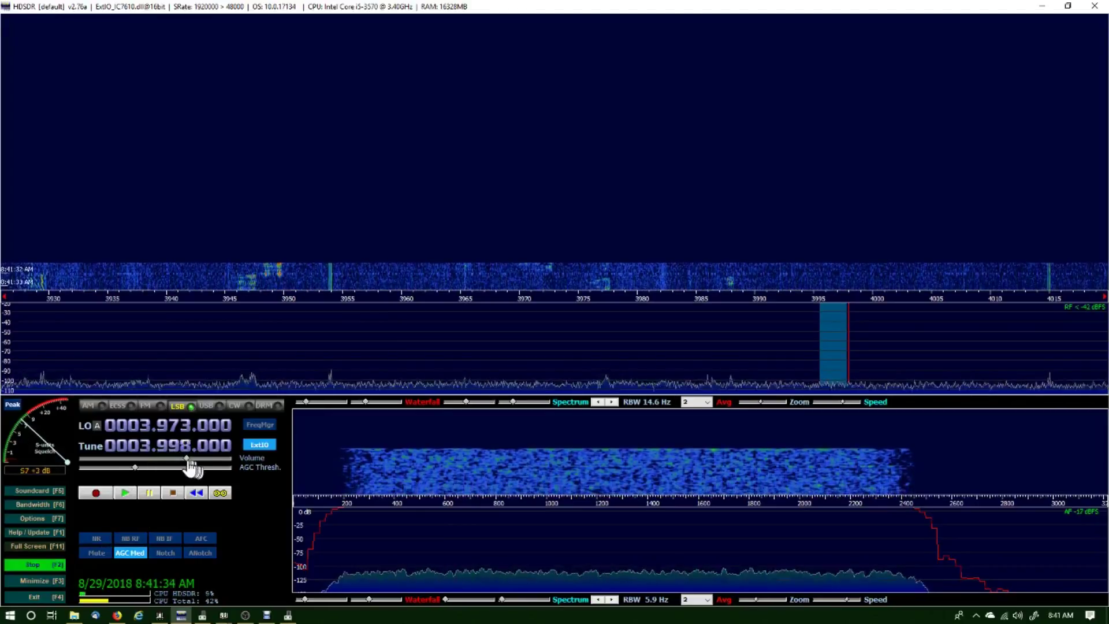
Raise the audio volume slightly and tune to the signals near 3,950 kHz and 3,939 kHz
drag(189, 467, 200, 467)
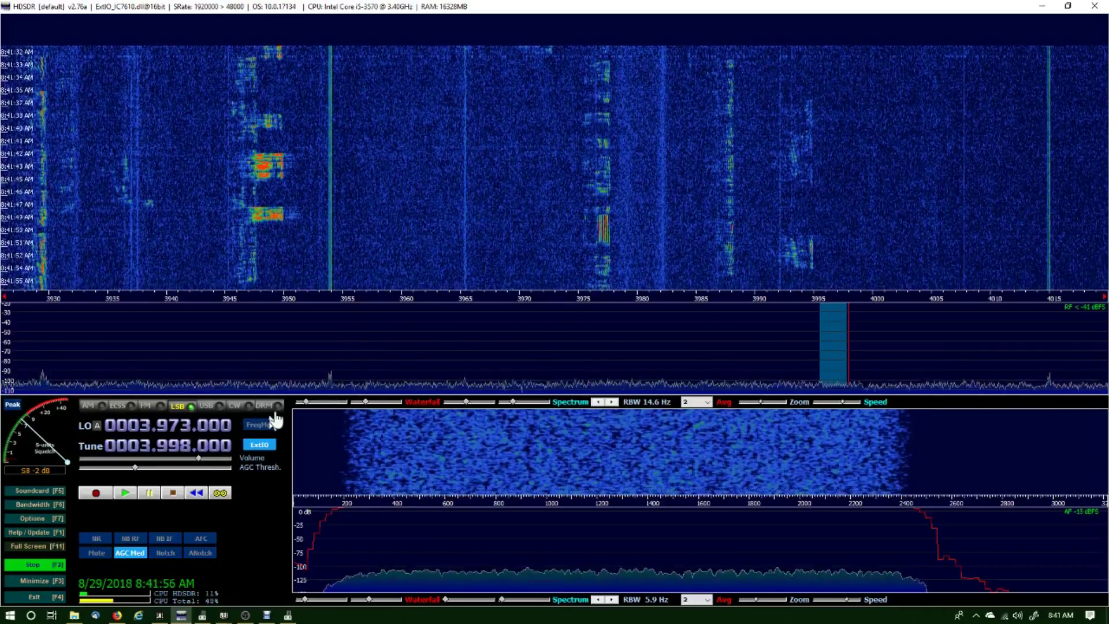
click(258, 283)
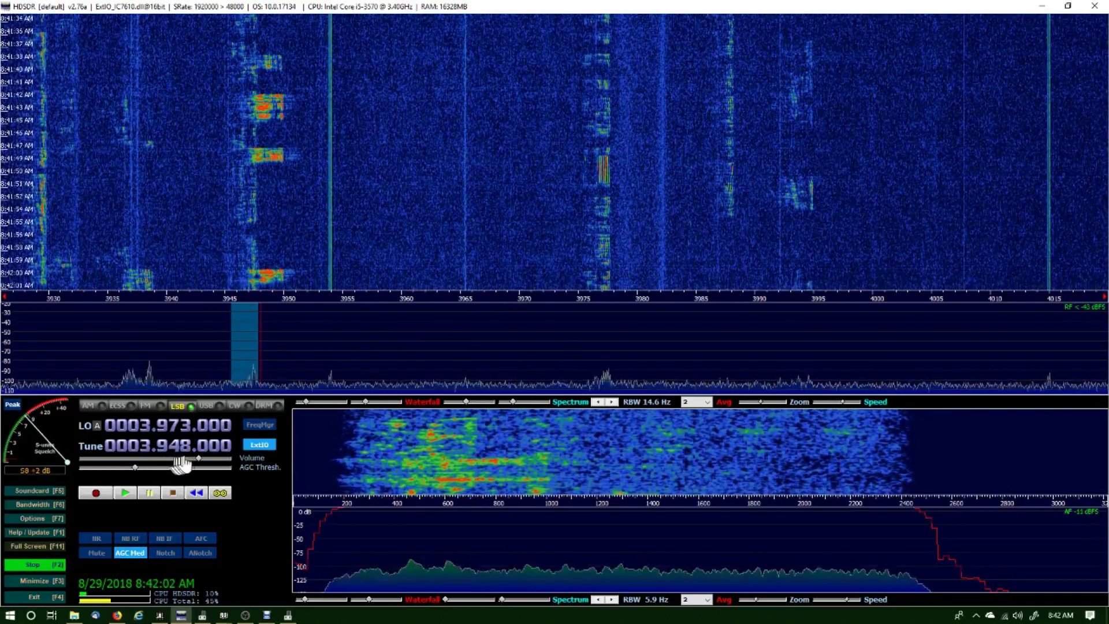
click(288, 264)
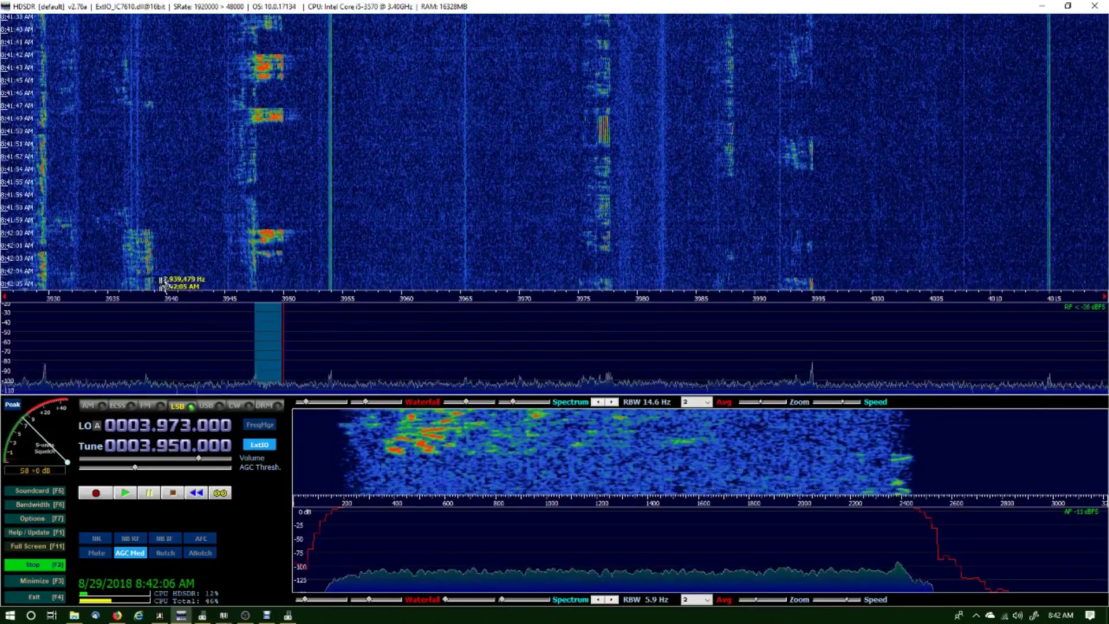
click(152, 272)
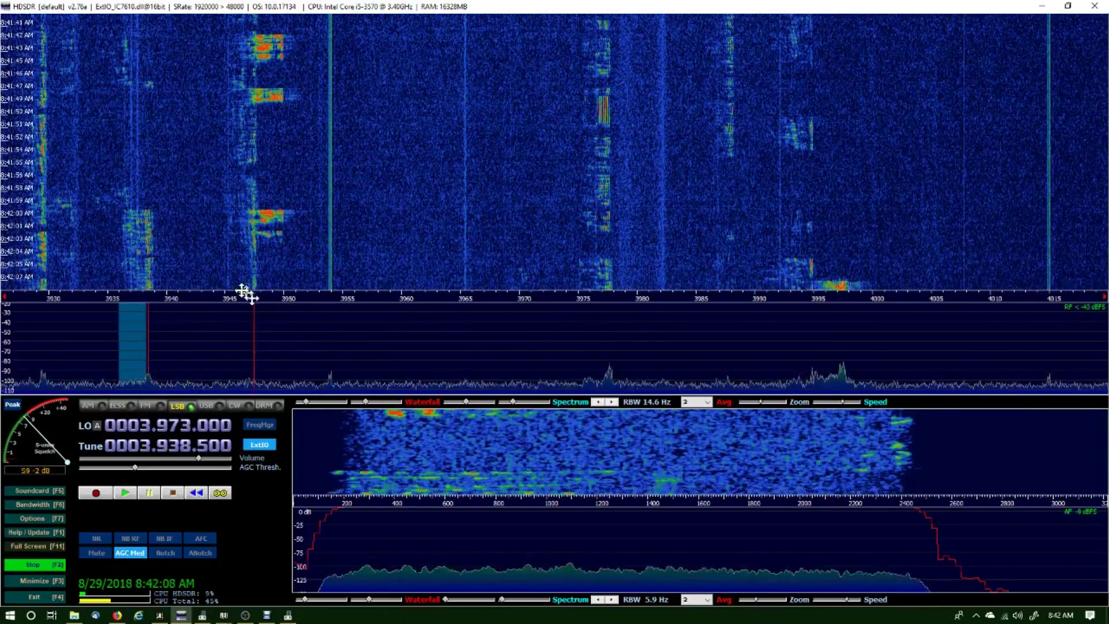
click(158, 279)
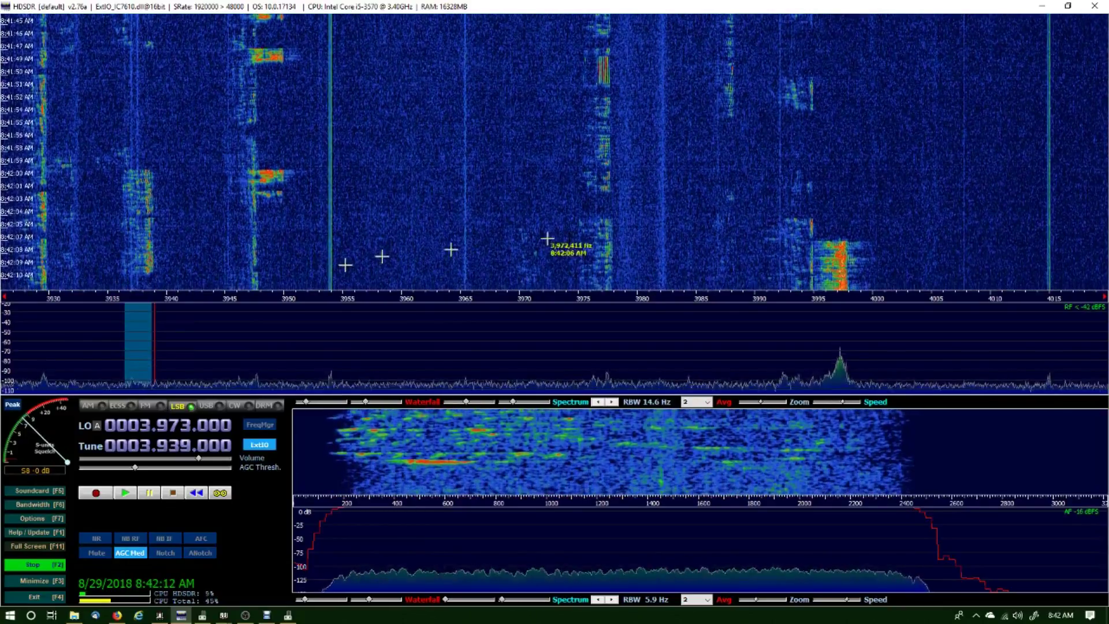
Tune to the strong signal near 3,998 kHz, then retune the receiver to 3,950 kHz
click(848, 269)
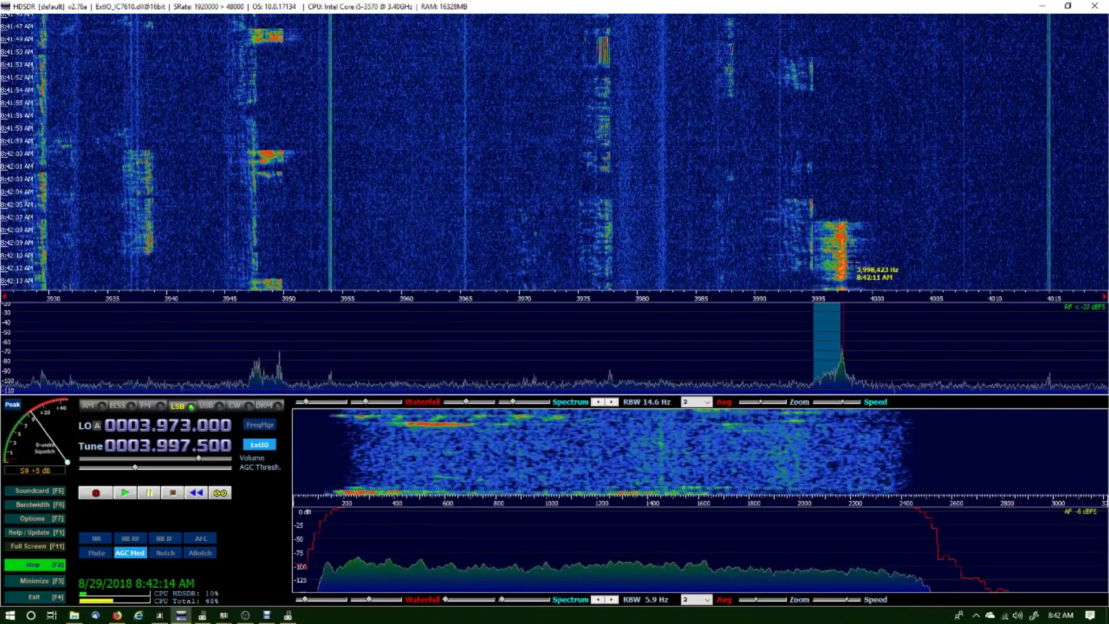
click(848, 271)
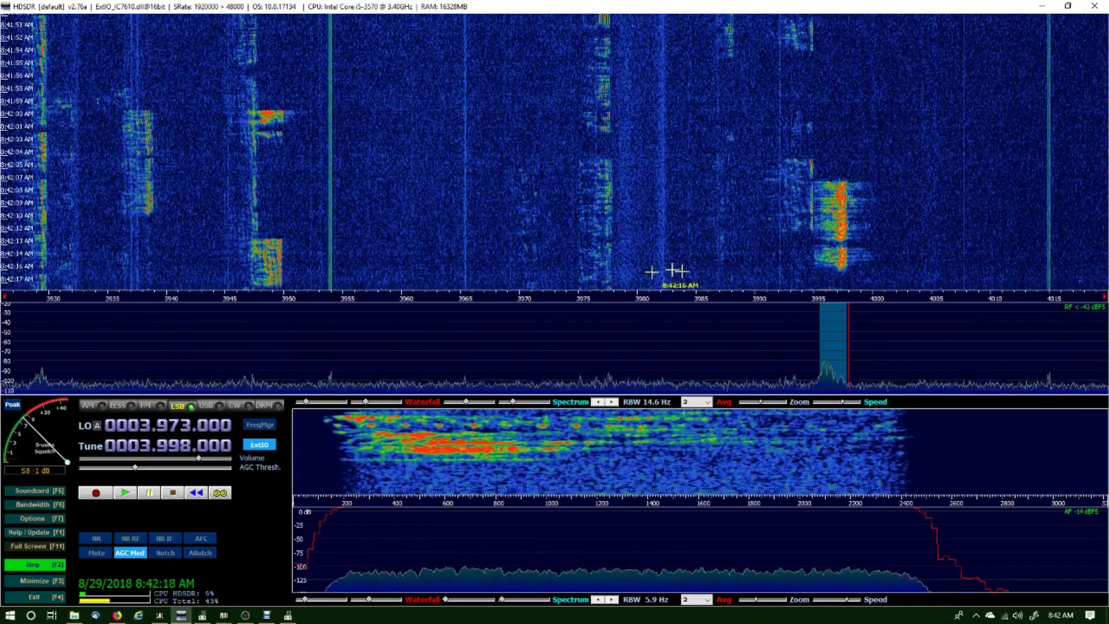
click(287, 261)
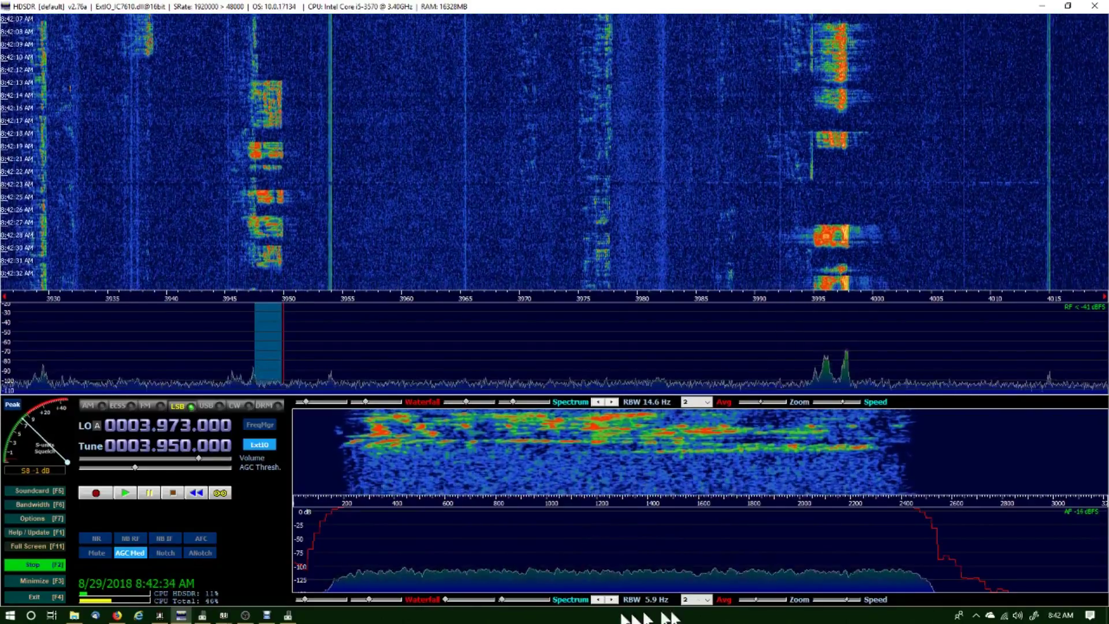
Adjust the audio display span, lower the passband's upper edge to about 1,982 Hz, and turn volume fully down
drag(756, 605, 759, 605)
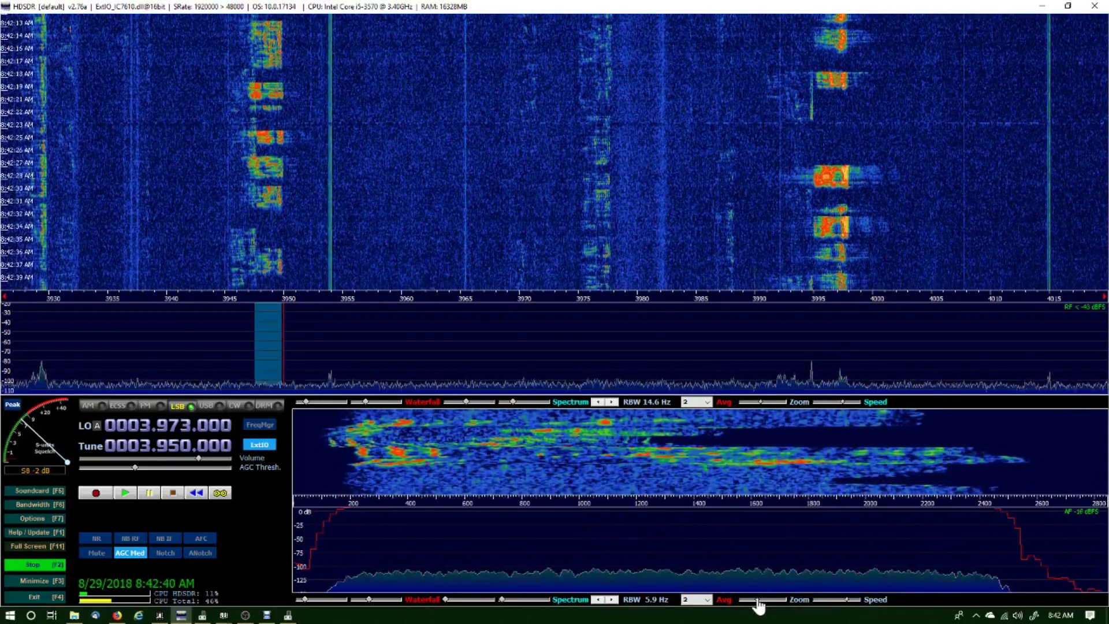
drag(1017, 534, 832, 578)
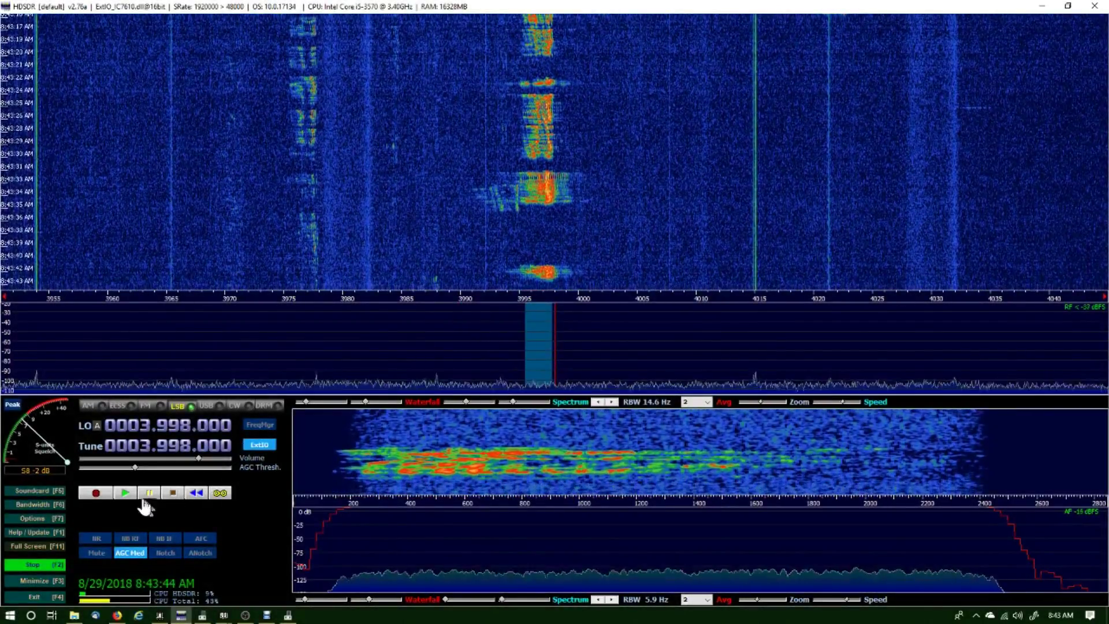
drag(190, 461, 87, 469)
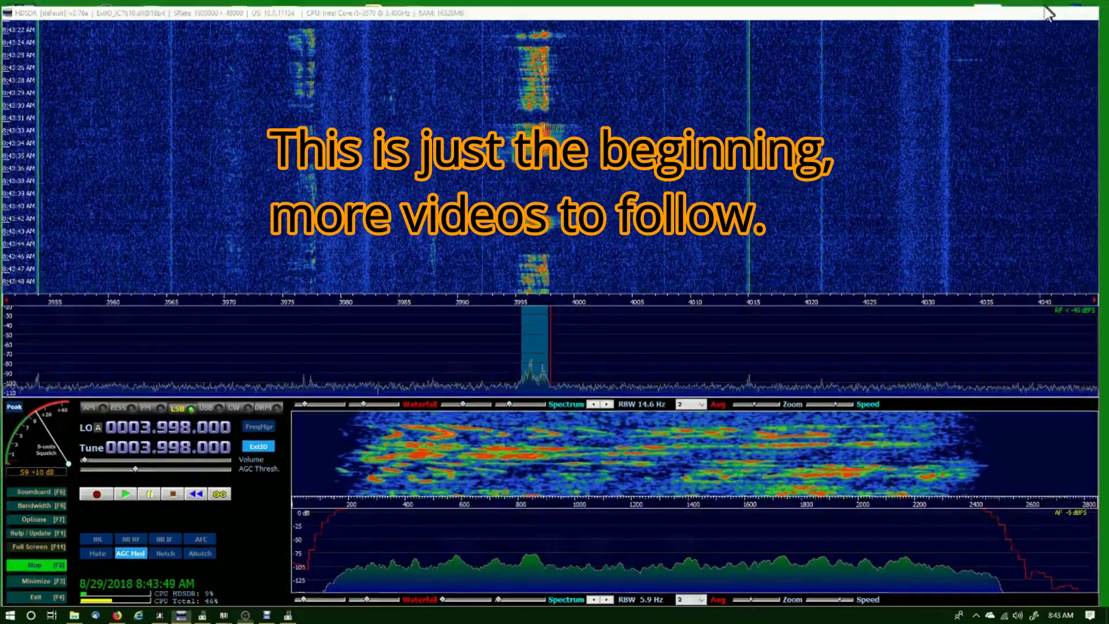
Set HDSDR aside and bring the Icom PDF guide in Firefox back to page 1's Steps 1–5
click(1042, 6)
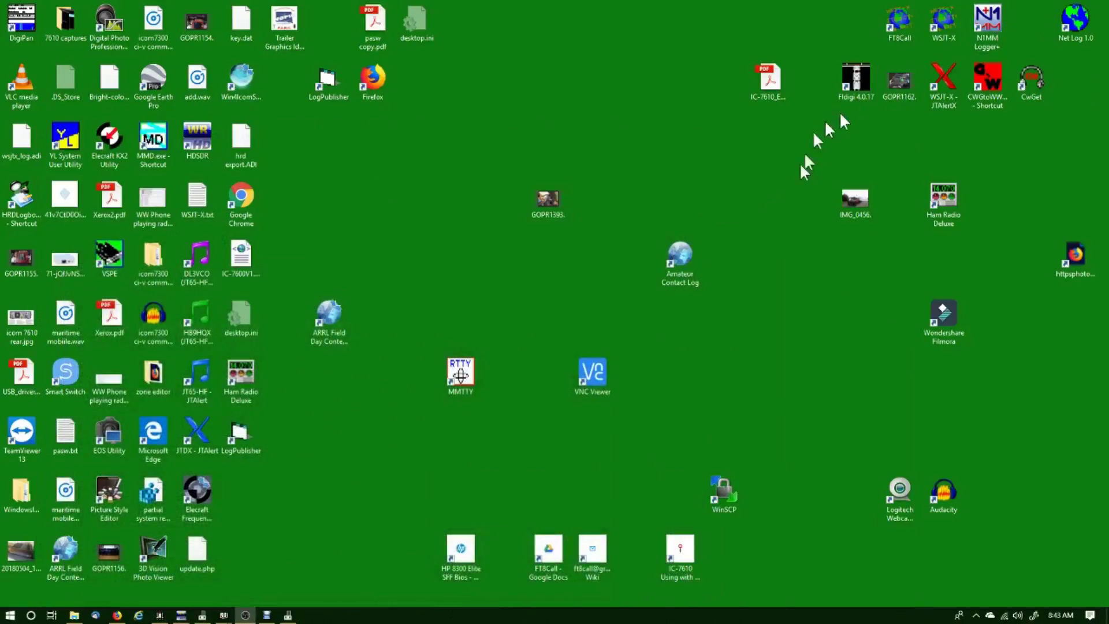
click(118, 615)
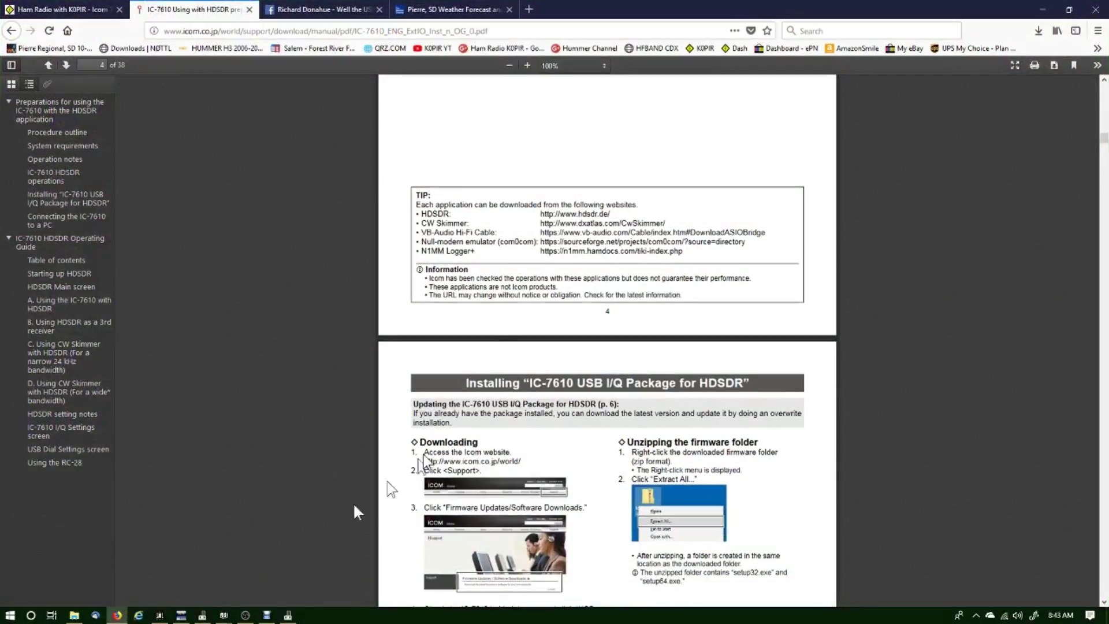
scroll(760, 165, down, 4)
scroll(760, 165, up, 5)
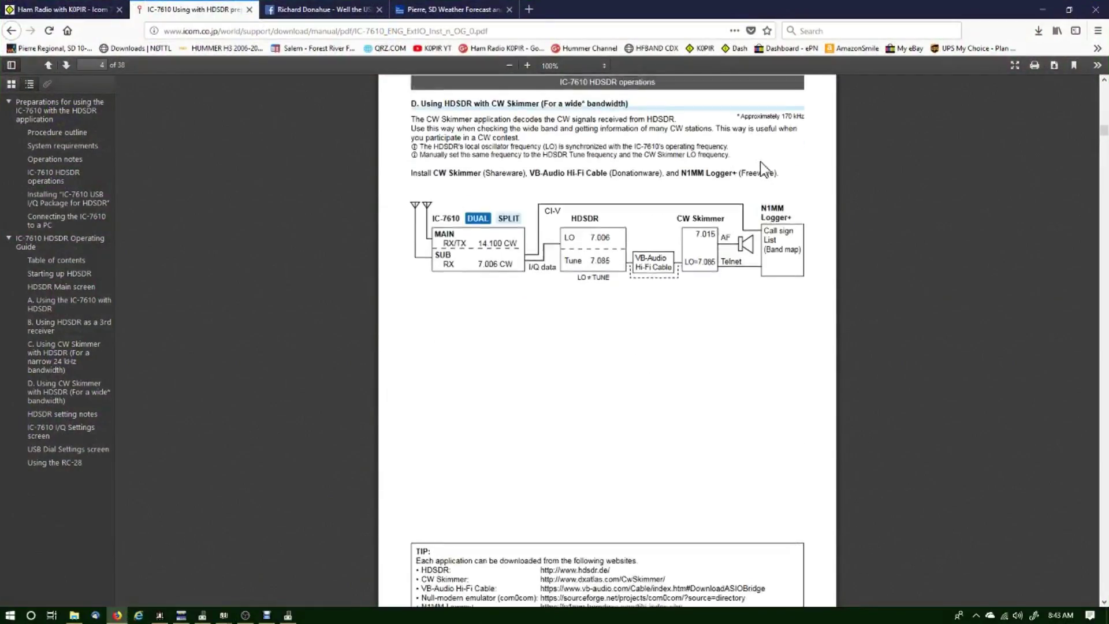
scroll(765, 169, up, 20)
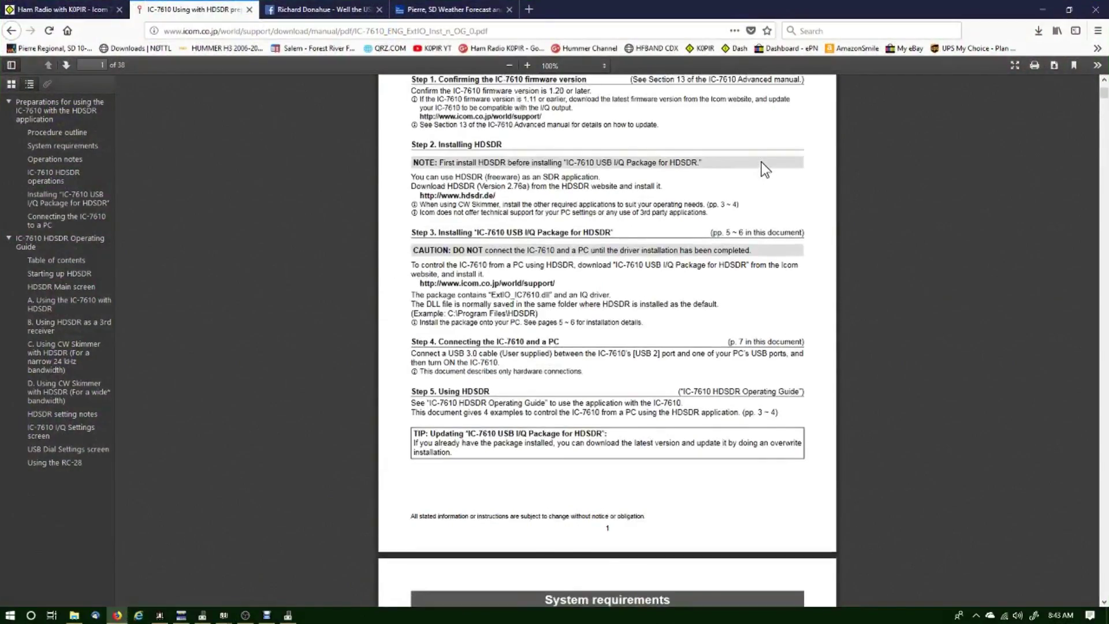
scroll(761, 164, up, 3)
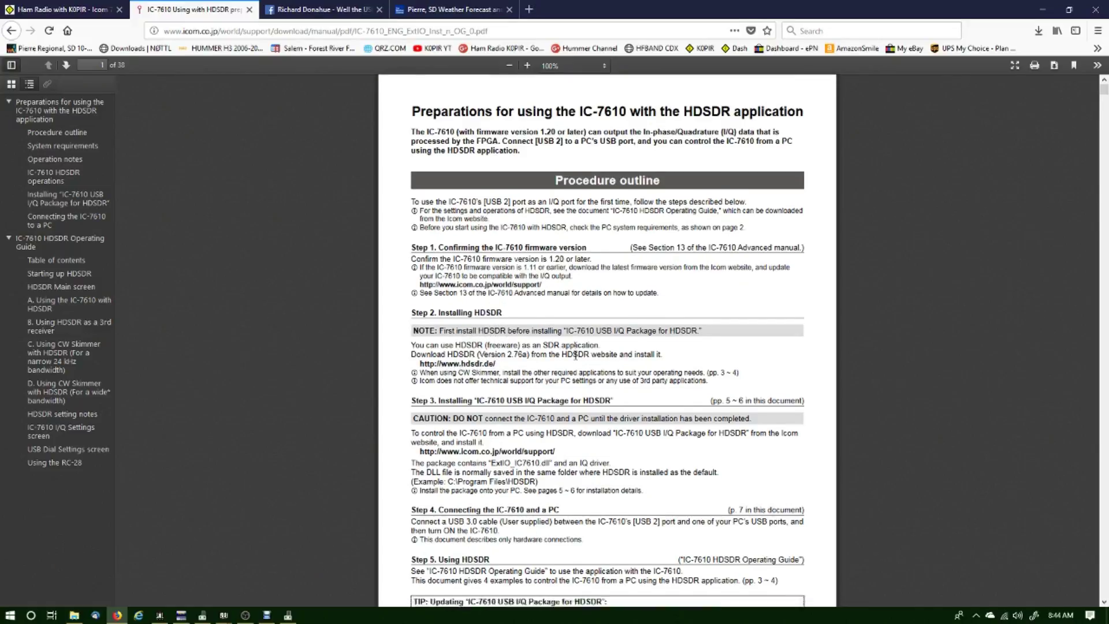
scroll(575, 358, down, 3)
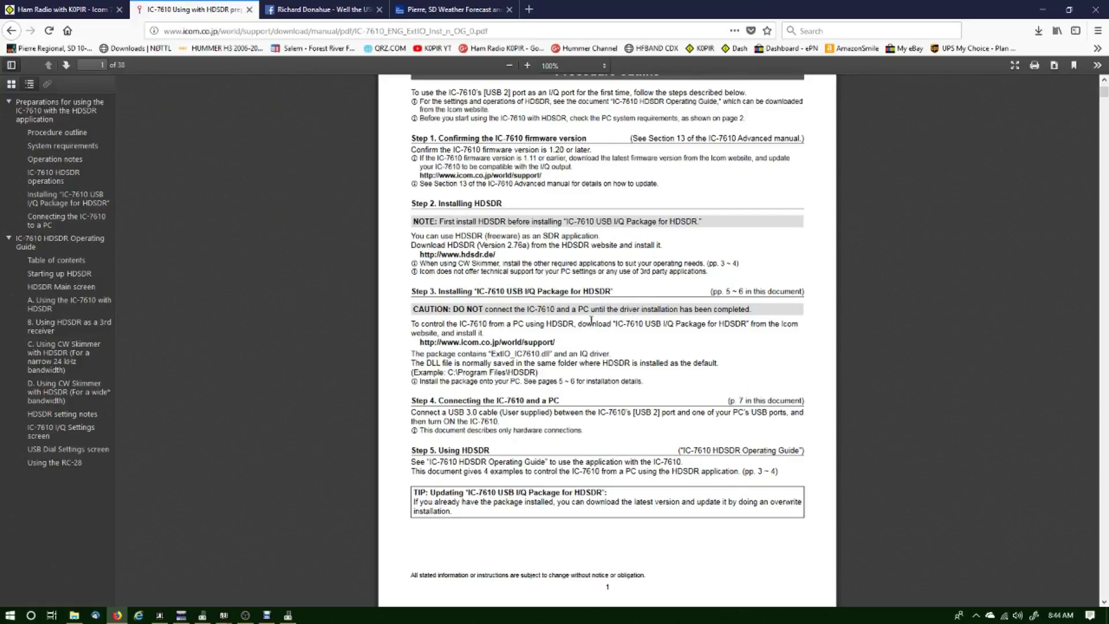
scroll(589, 319, down, 2)
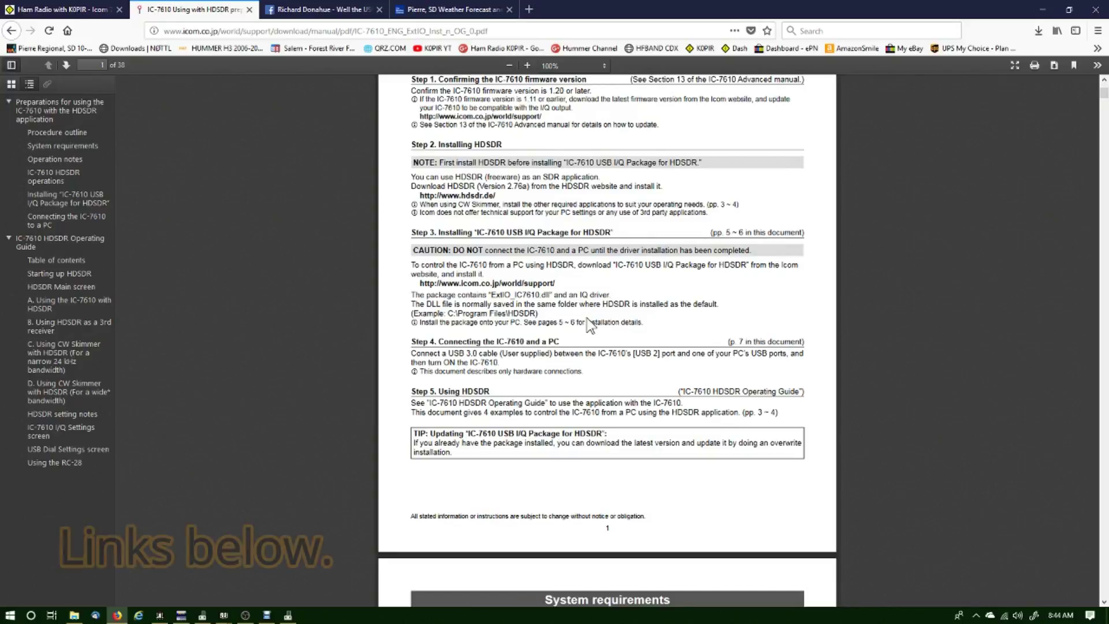
Scroll the guide past System requirements and Operation notes to page 3's IC-7610 HDSDR operations with examples A and B
scroll(586, 317, down, 2)
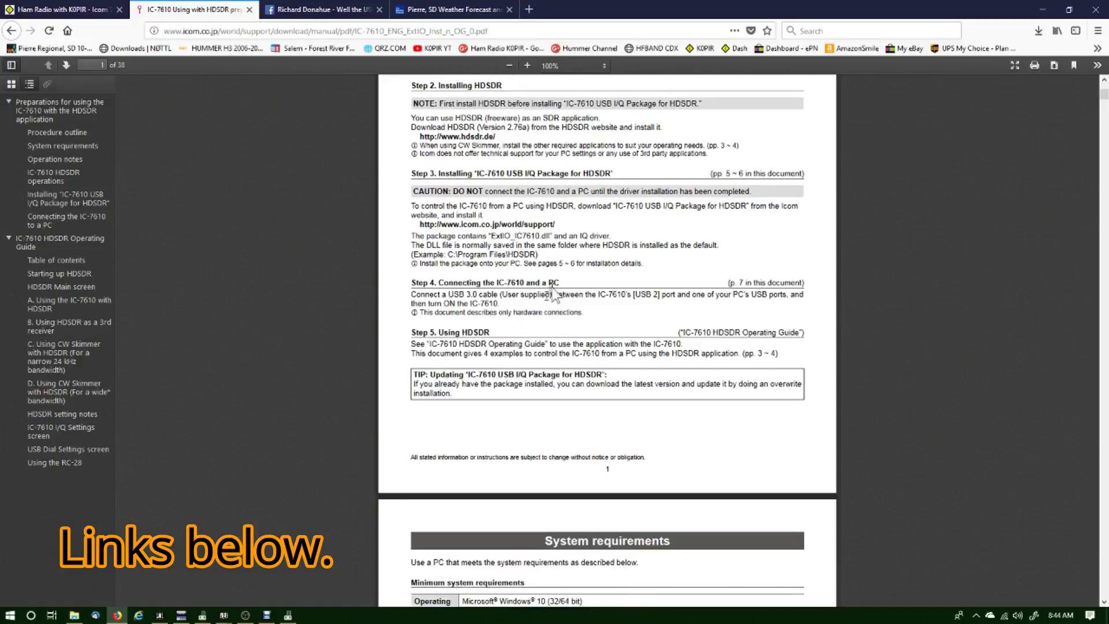
scroll(598, 314, down, 2)
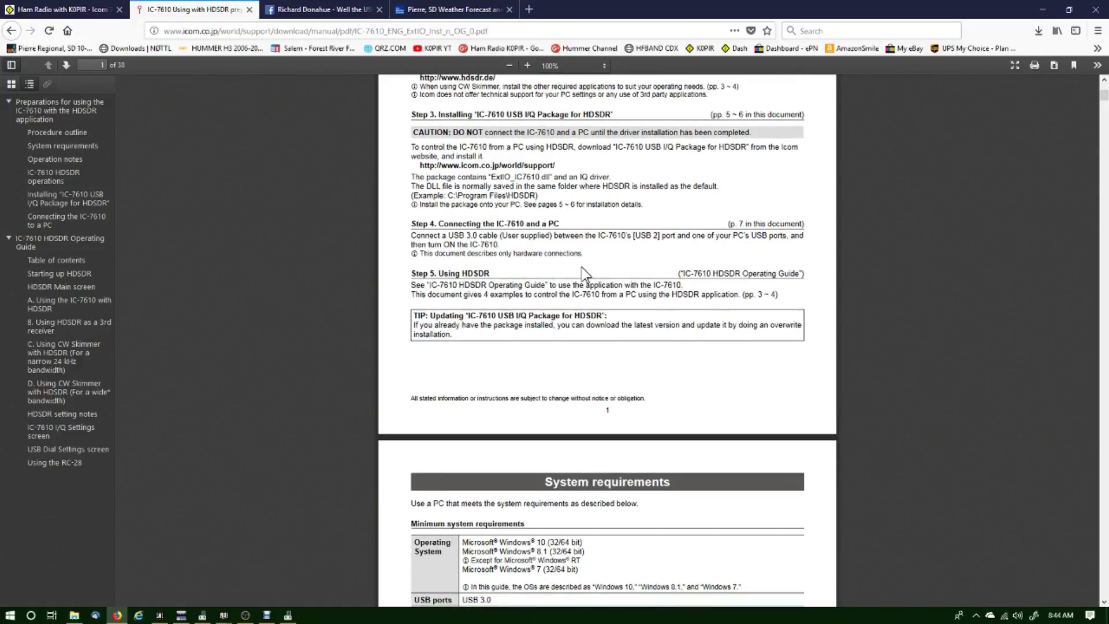
scroll(581, 268, down, 6)
scroll(582, 271, down, 4)
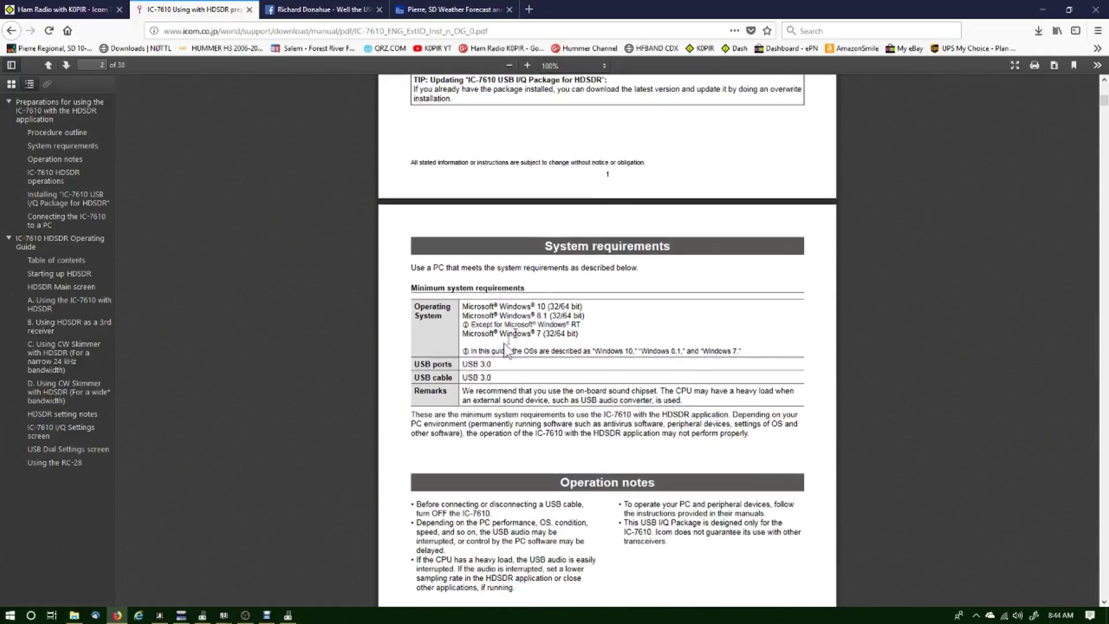
scroll(581, 302, down, 2)
scroll(582, 306, down, 8)
scroll(582, 306, down, 4)
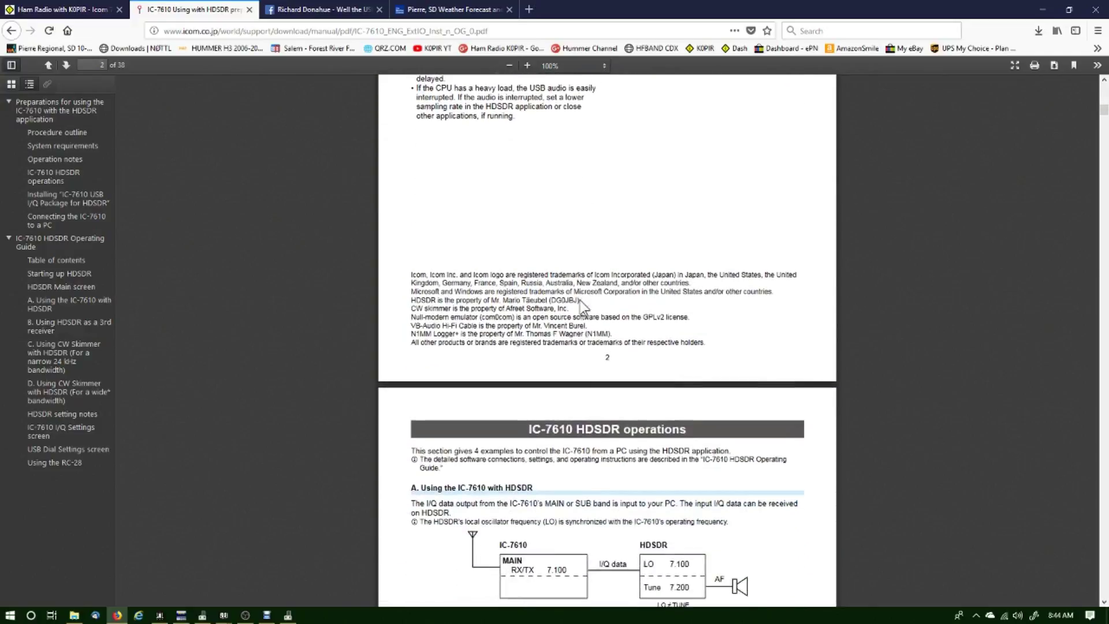
scroll(581, 303, down, 4)
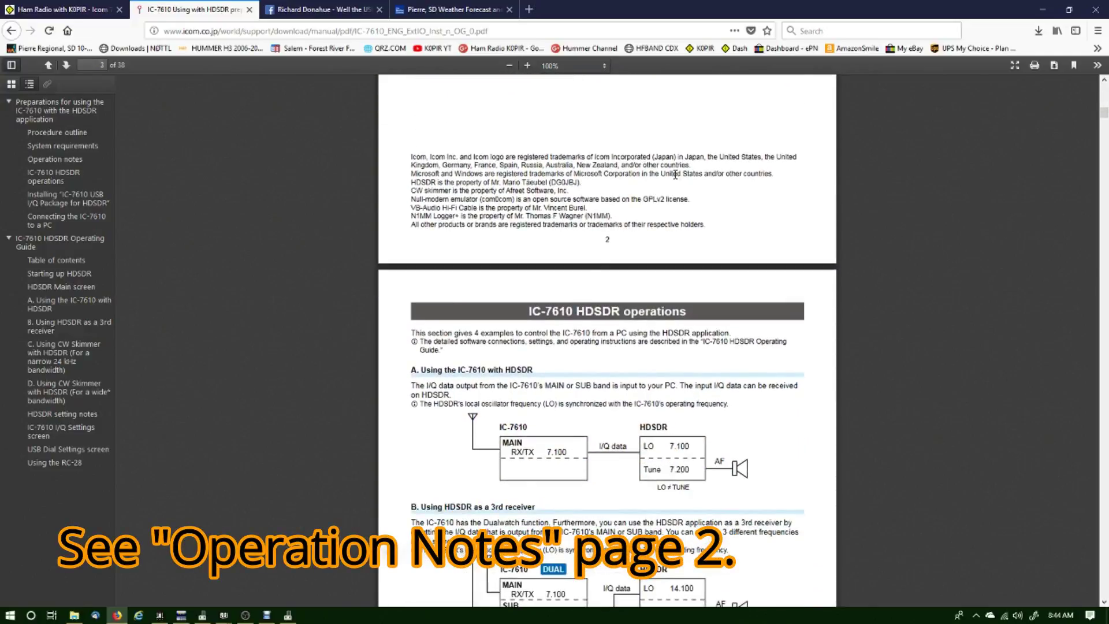
scroll(805, 199, down, 4)
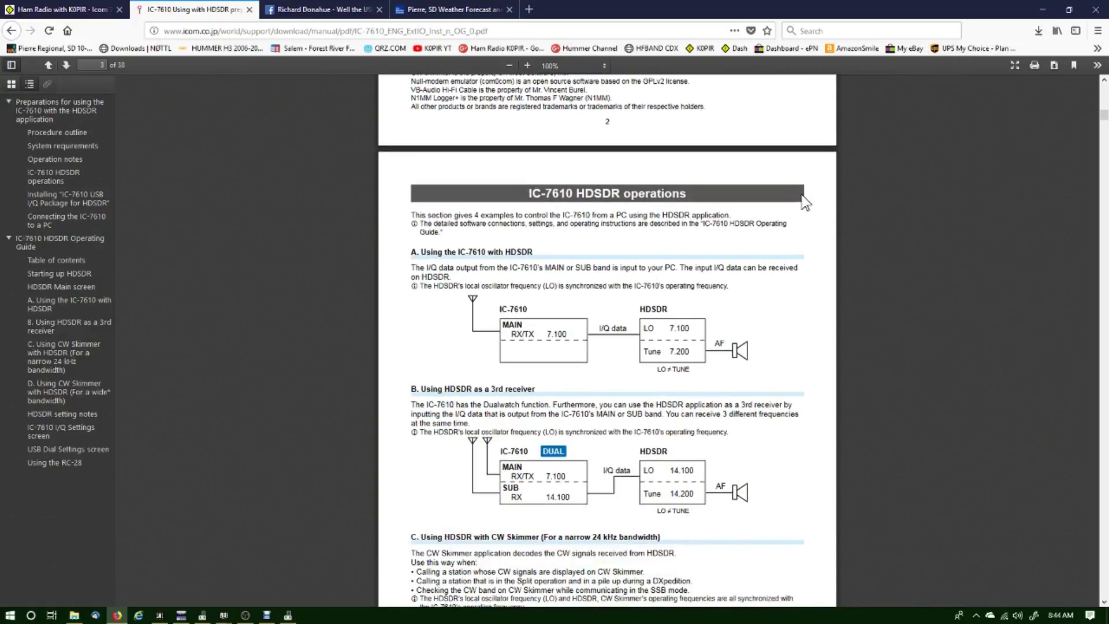
Bring HDSDR back in place of the guide and review the CAT to HDSDR choices under Options
click(1042, 10)
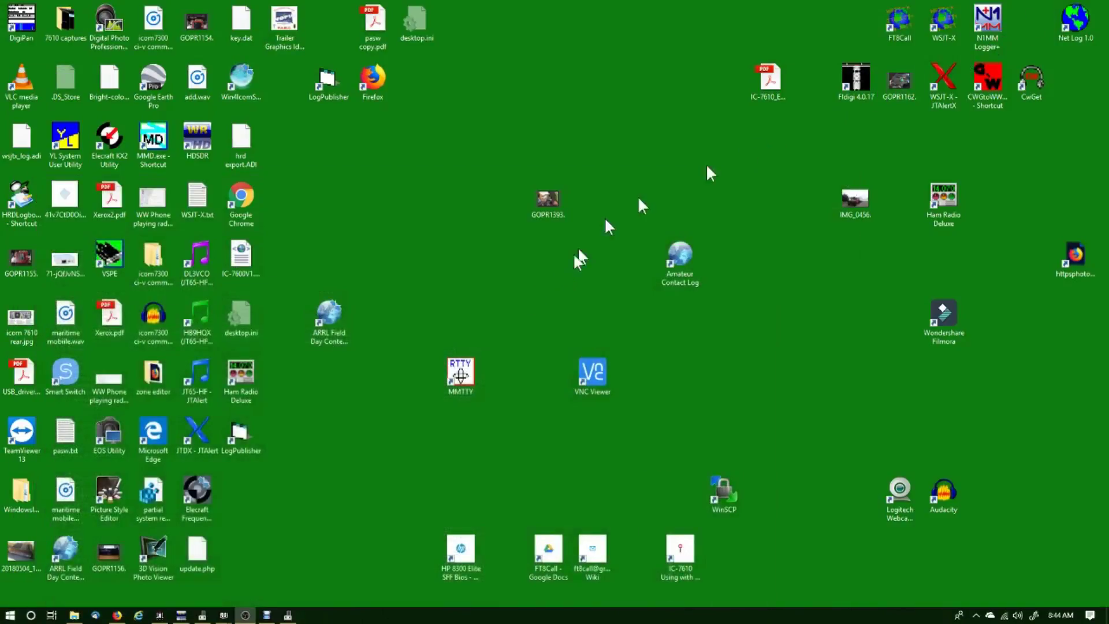
click(181, 615)
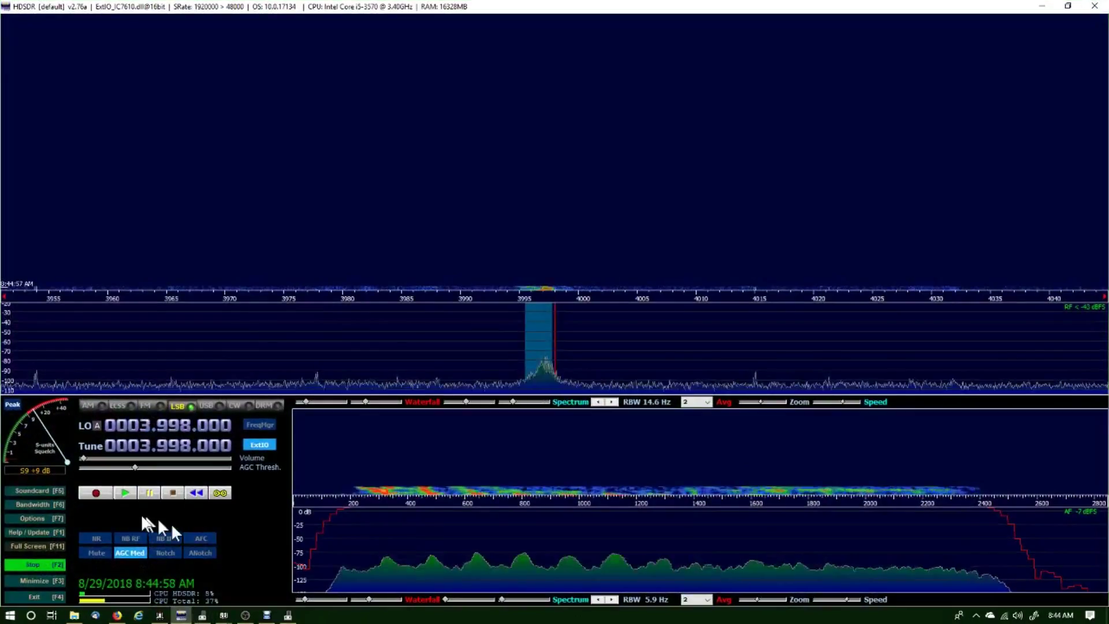
click(37, 518)
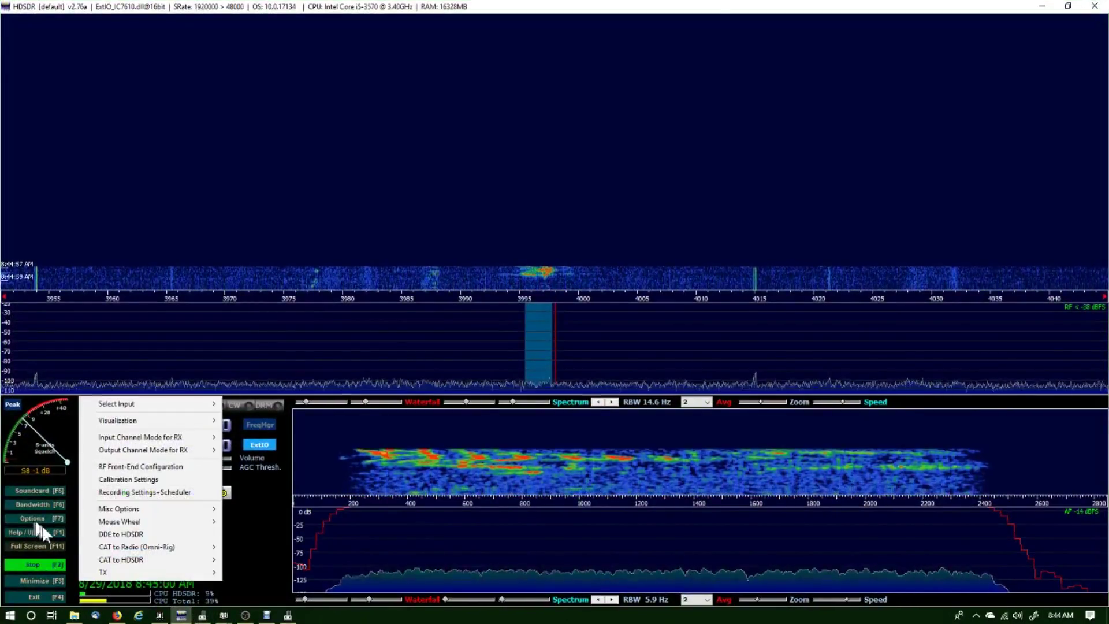
mouse_move(211, 547)
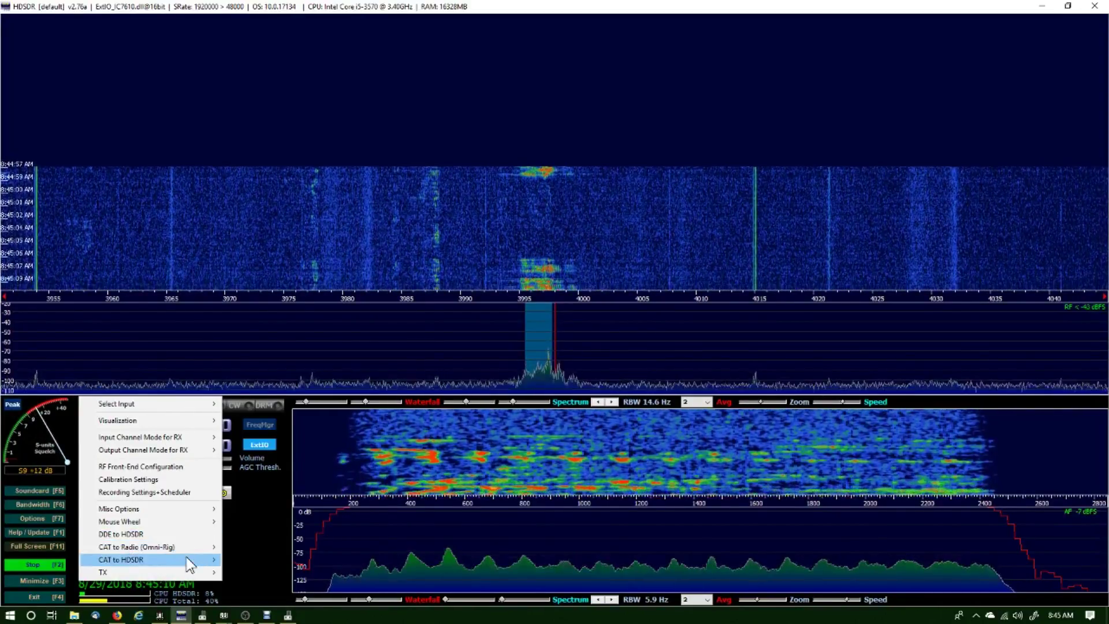
mouse_move(188, 563)
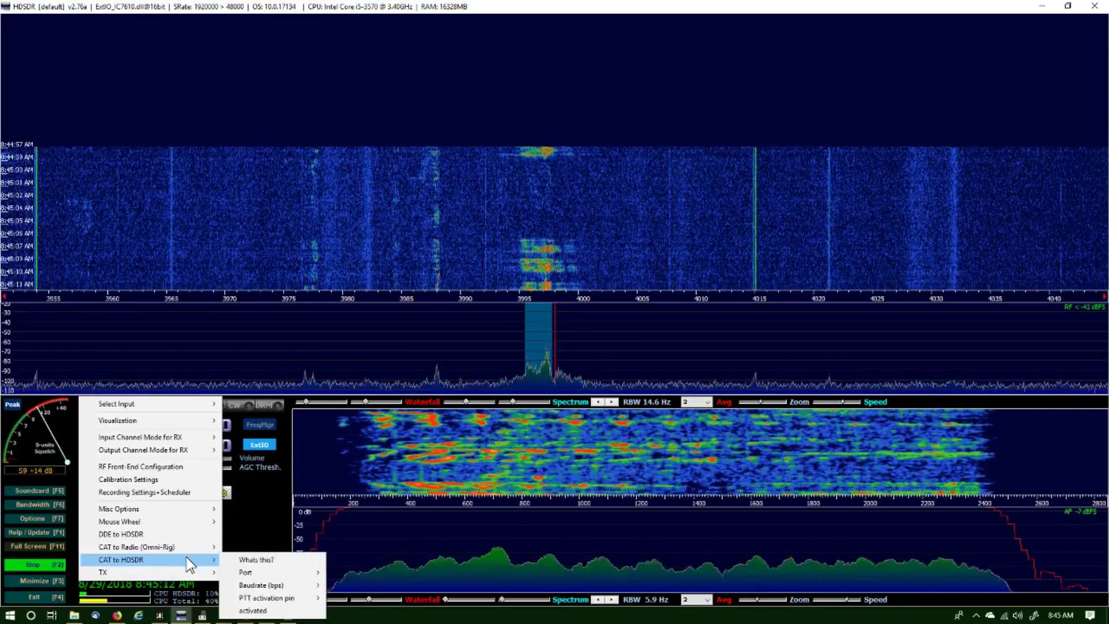
click(193, 565)
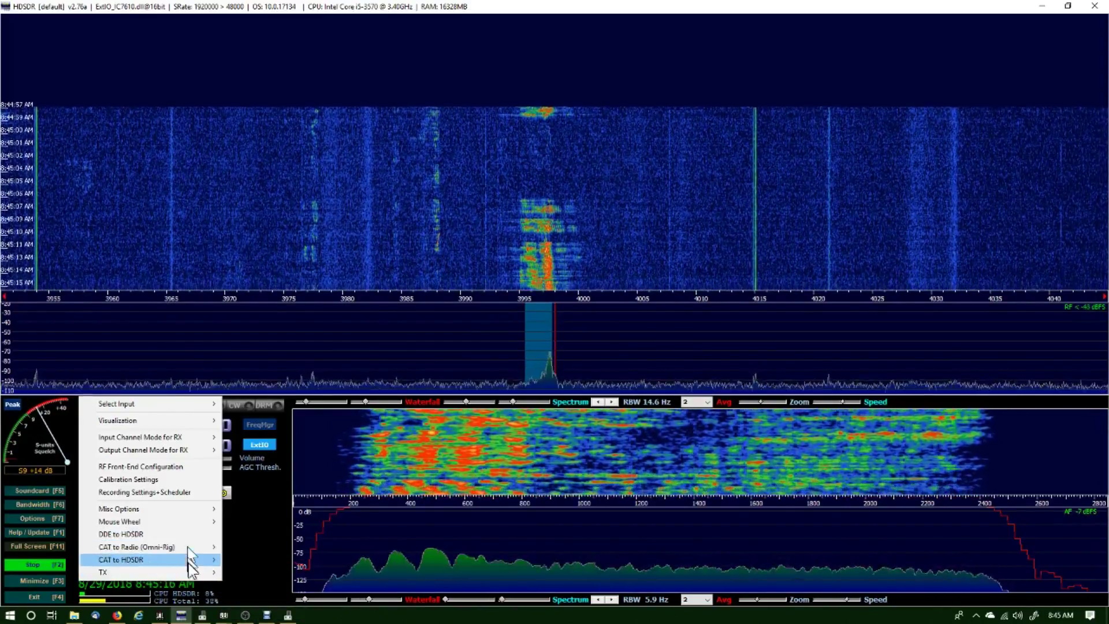
Select Only HDSDR sync in the ExtIO IC-7610 I/Q Settings dialog and close it
click(258, 445)
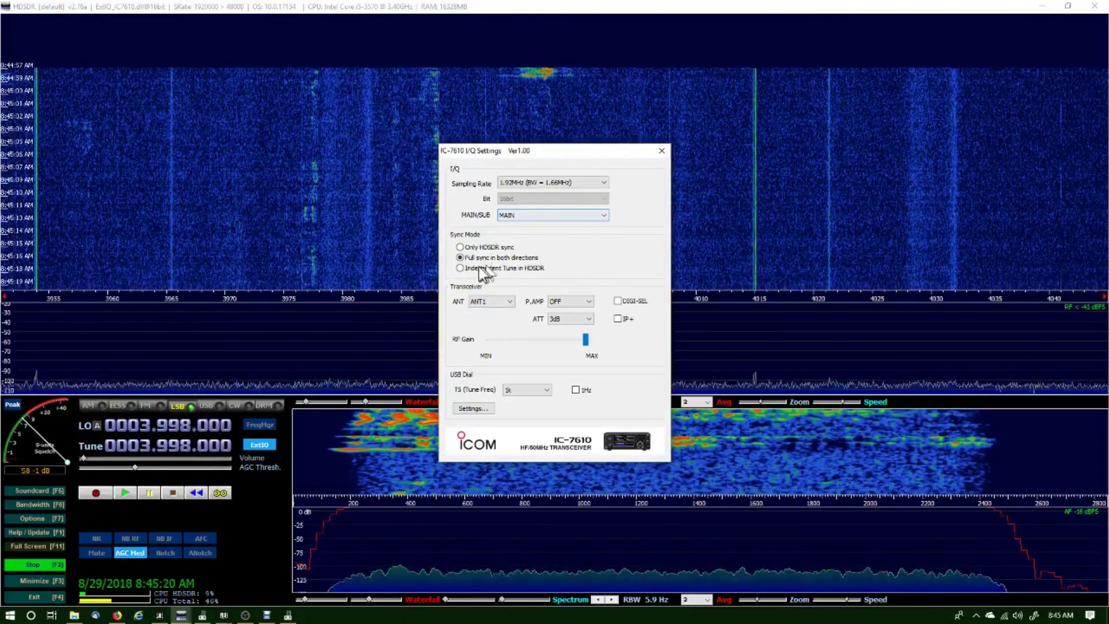
click(461, 247)
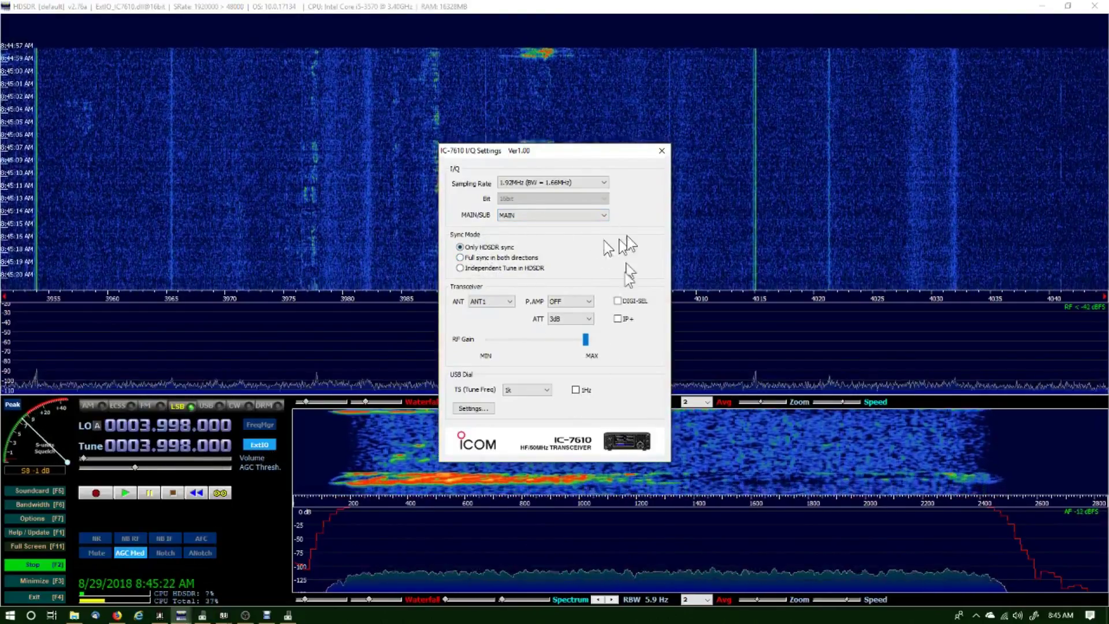
click(661, 151)
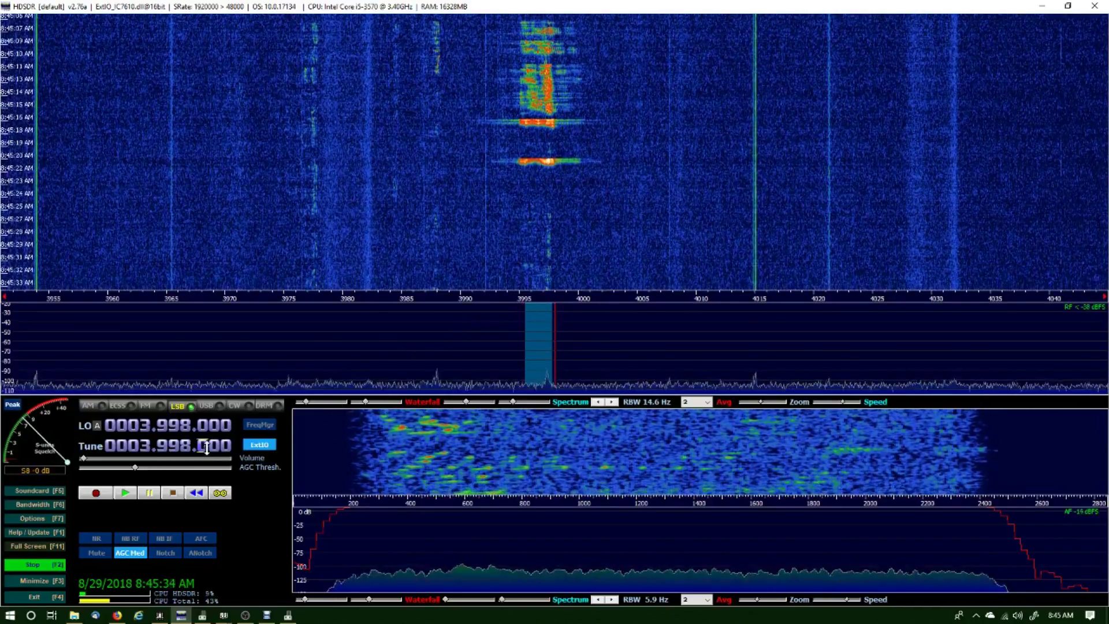
Scroll the Tune frequency digits to retune the receiver to 3,999.720 kHz
scroll(206, 446, up, 20)
scroll(207, 447, down, 20)
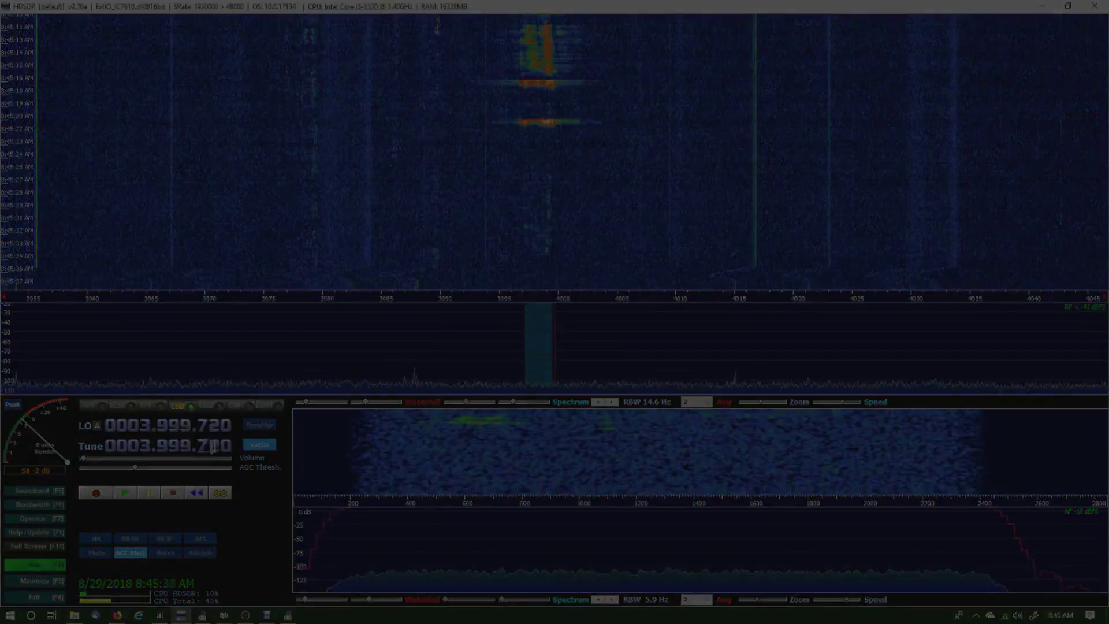